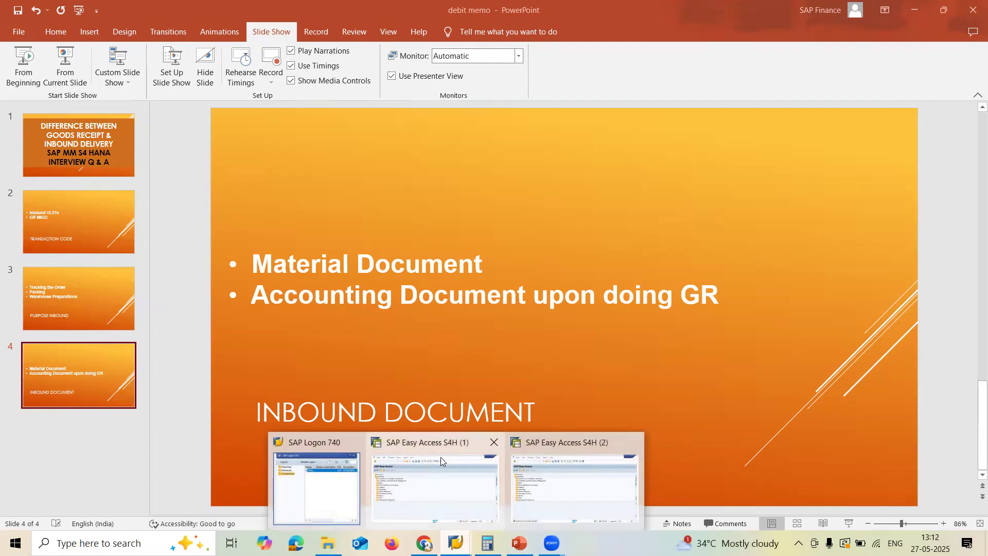
Step: Start a purchase order in ME21N for supplier 30746, purchasing org GK10 and group 001
text(ME21N)
key(Return)
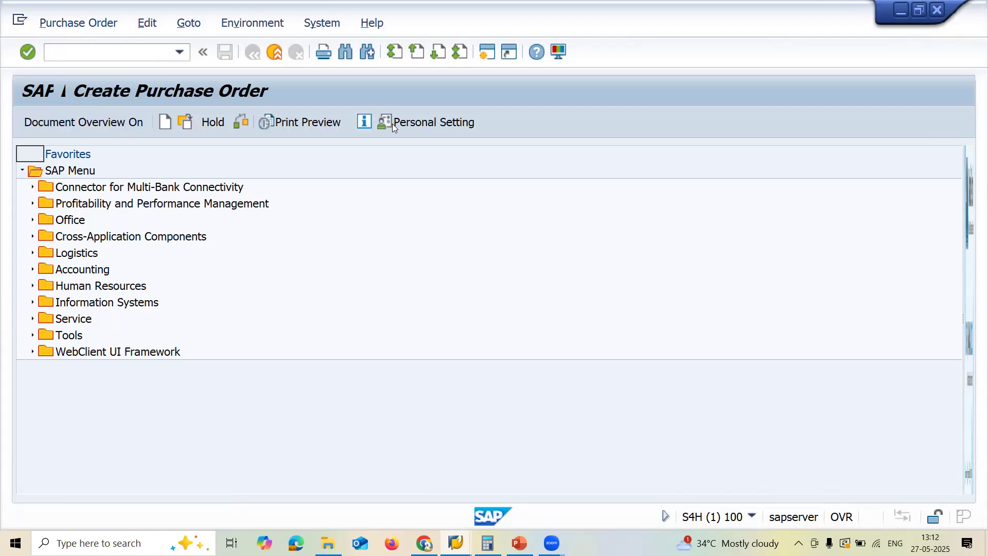
click(509, 148)
text(30746)
key(Return)
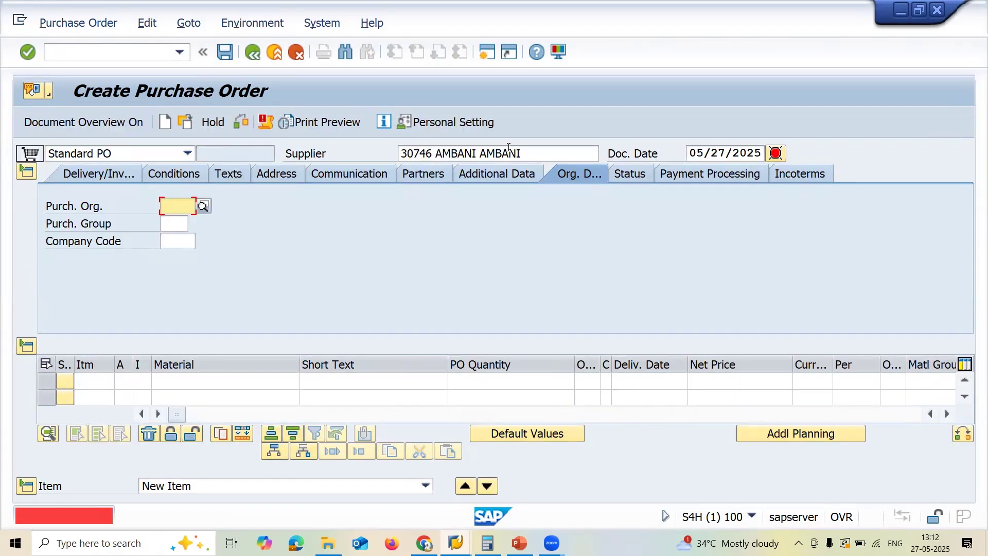
key(Down)
key(Return)
key(Return)
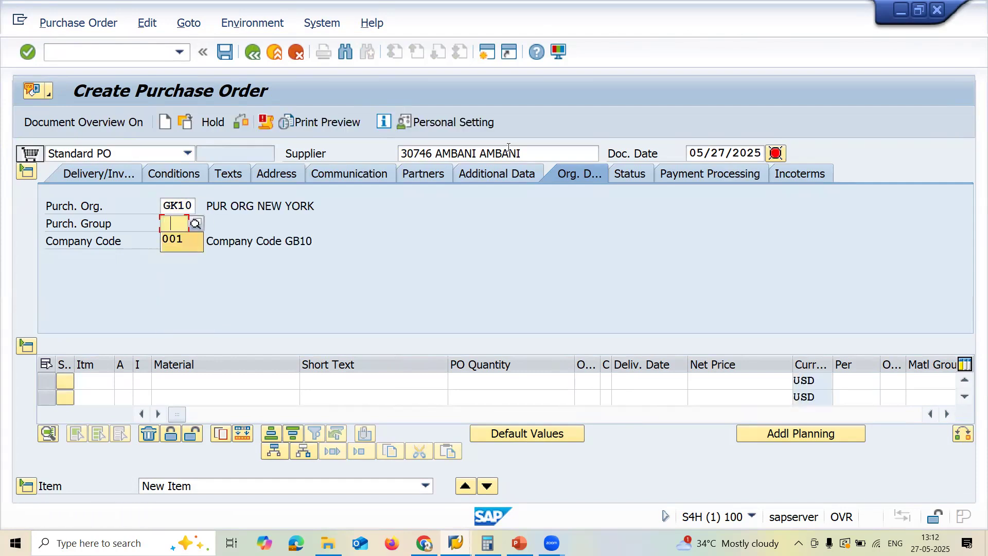
key(Down)
key(Return)
Step: Add item 10: material 600000321 (STEERING WHEELS), quantity 100
key(Return)
click(187, 380)
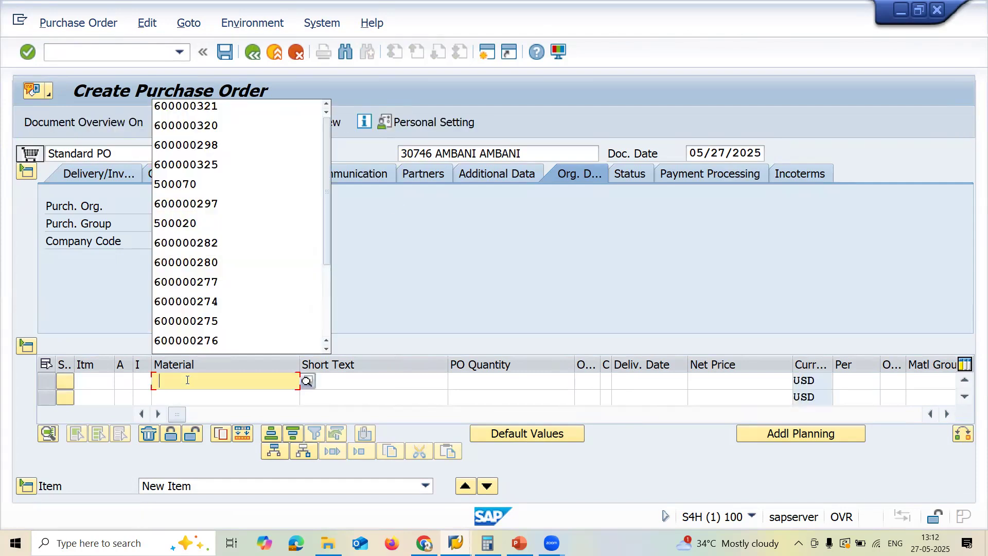
key(Down)
key(Return)
key(Return)
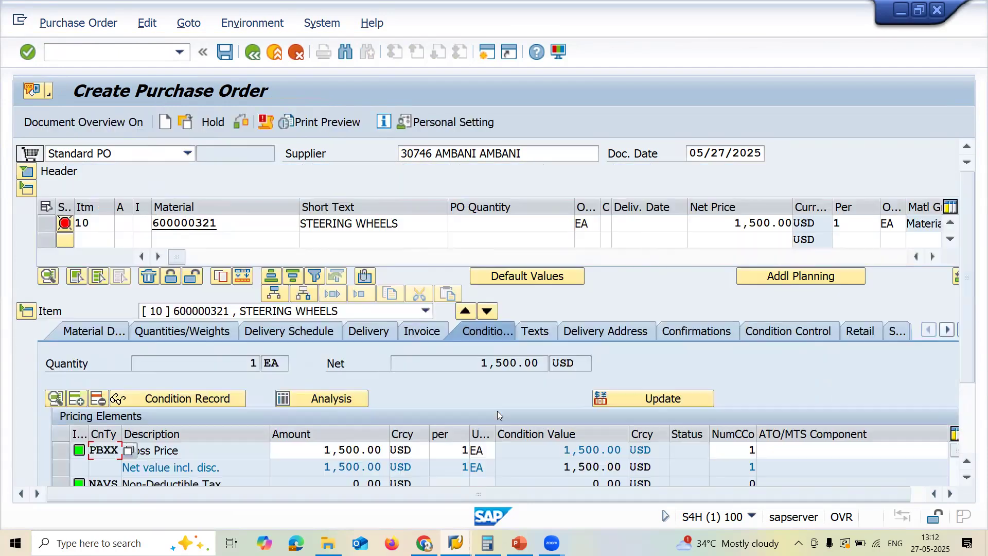
click(489, 222)
key(Down)
key(Return)
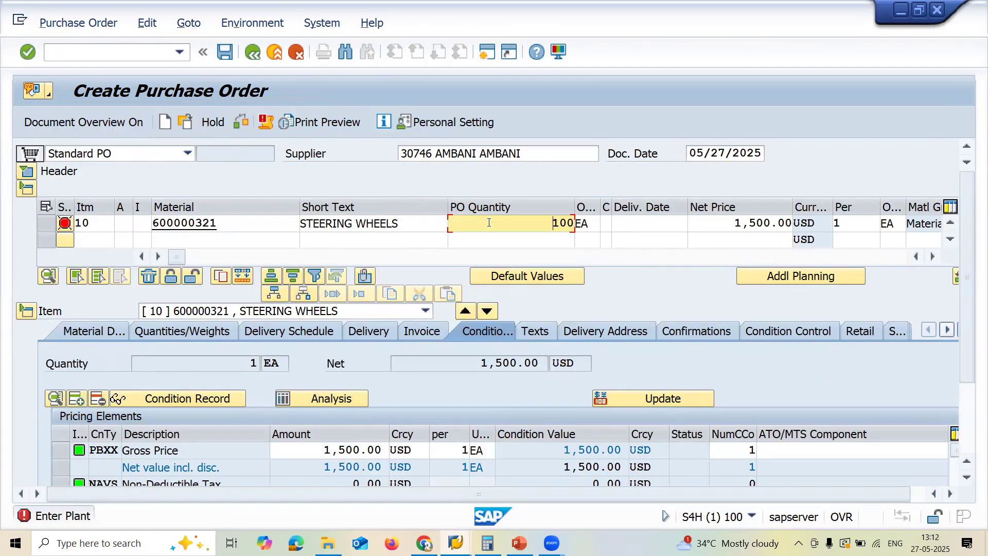
key(Return)
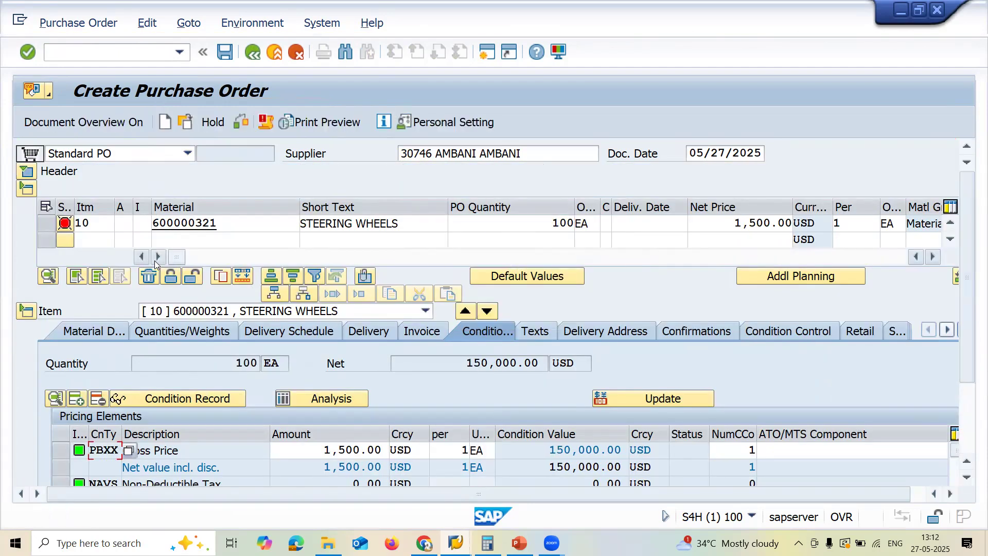
Step: Set plant GK10 and storage location GK10 on the item
click(158, 256)
click(158, 256)
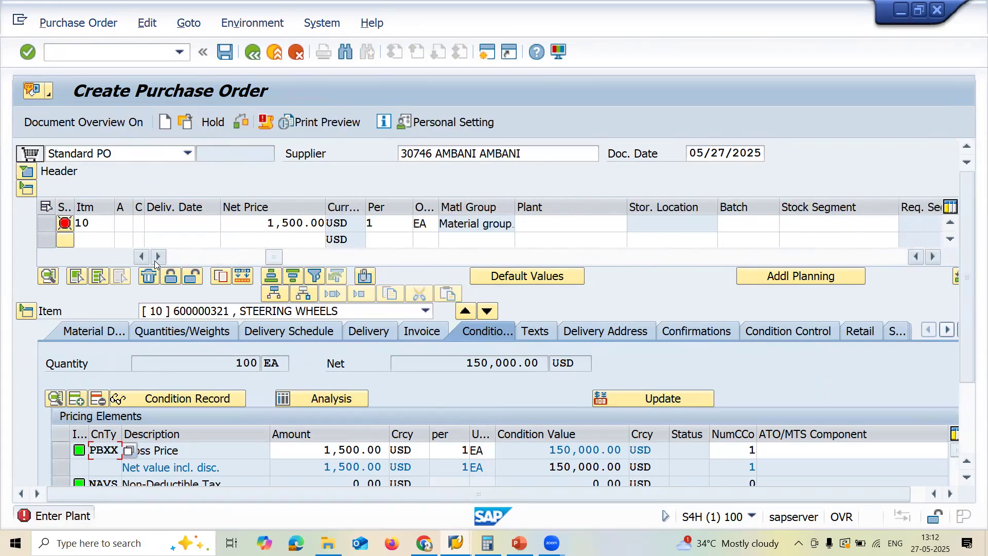
click(543, 230)
key(Down)
key(Return)
key(Return)
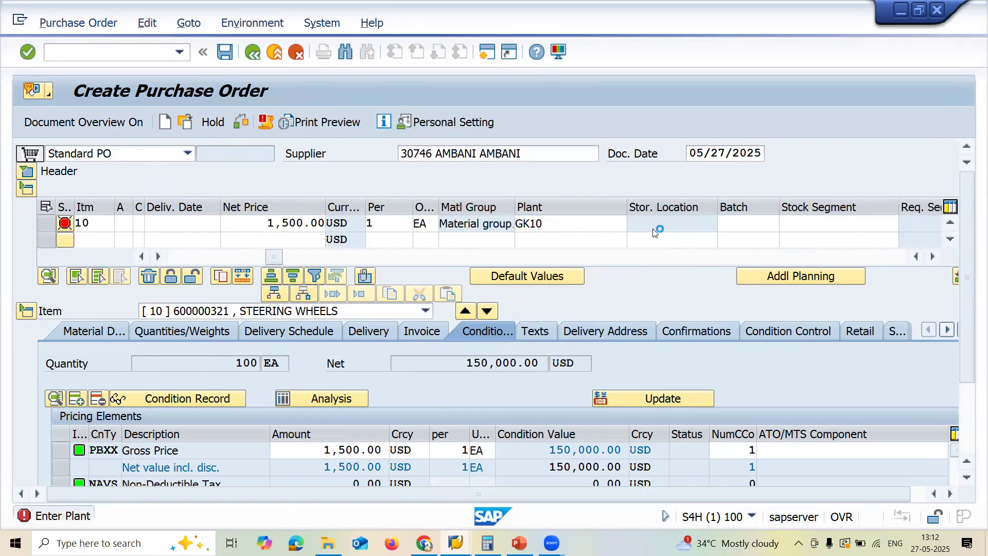
click(653, 232)
key(Down)
key(Return)
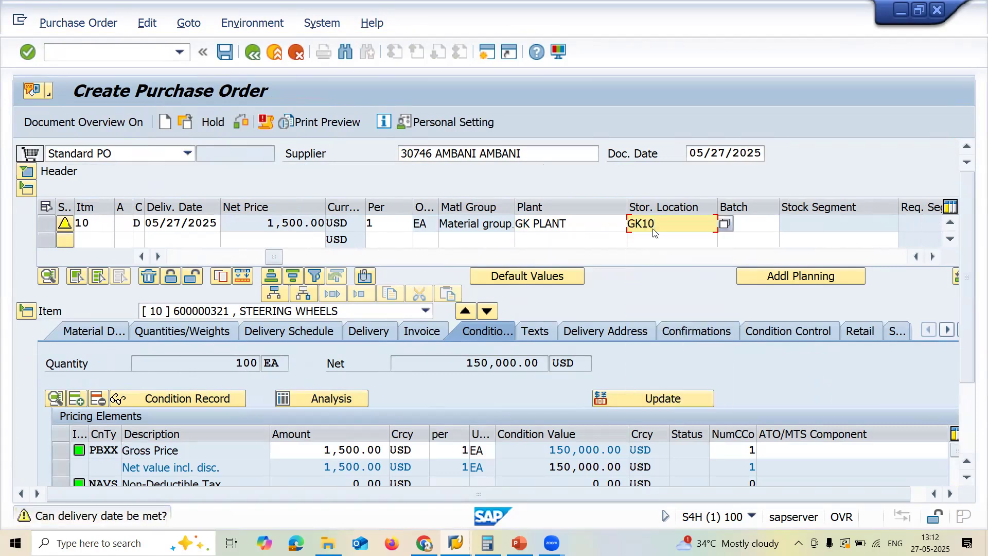
key(Return)
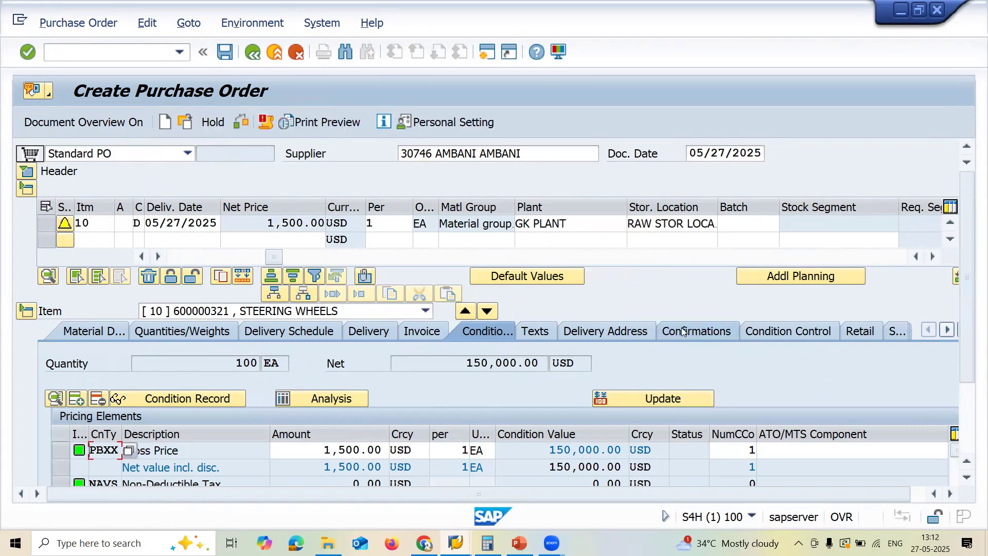
Step: Clear item 10's confirmation control, re-select 'Confirmations', and save the order
click(683, 332)
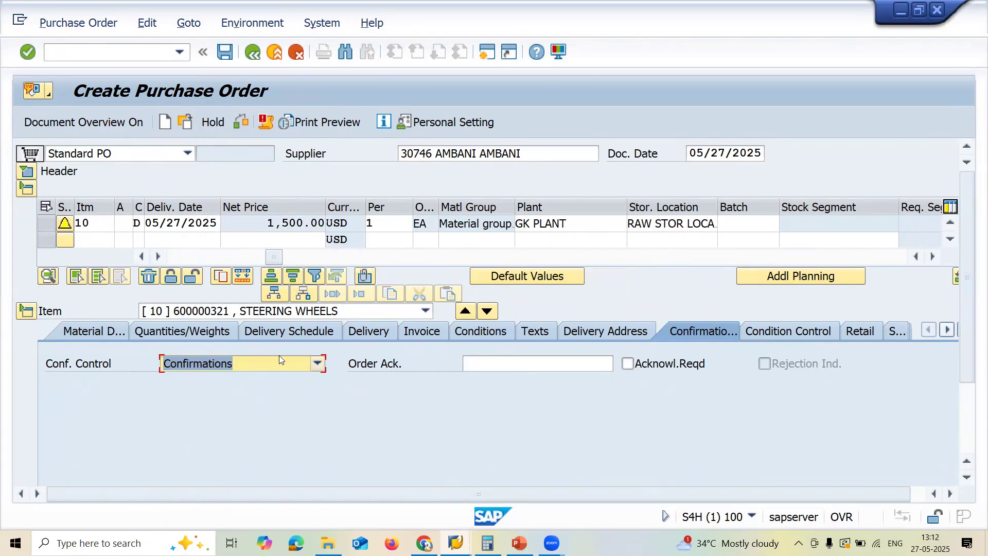
click(318, 364)
click(319, 366)
click(318, 364)
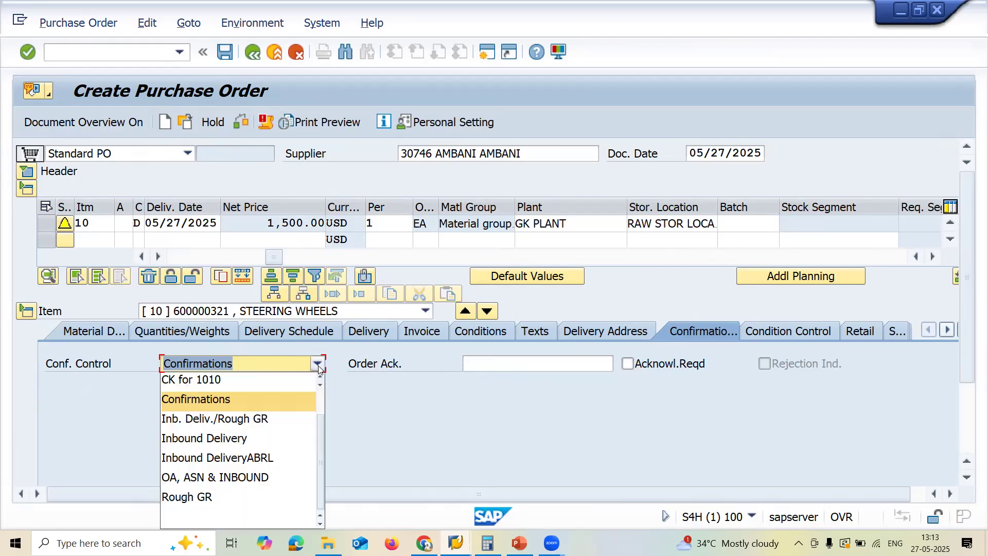
click(266, 520)
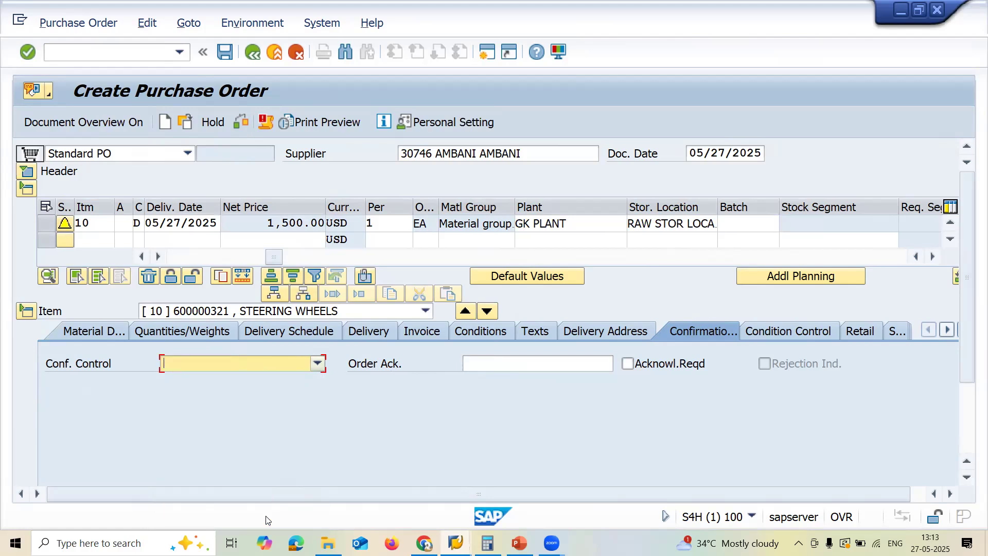
click(302, 364)
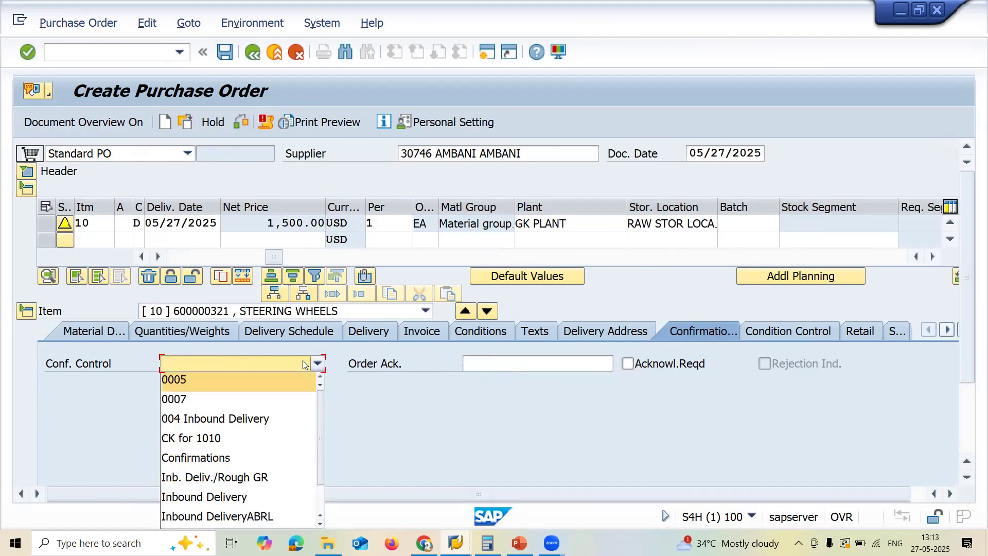
click(268, 456)
key(ctrl+s)
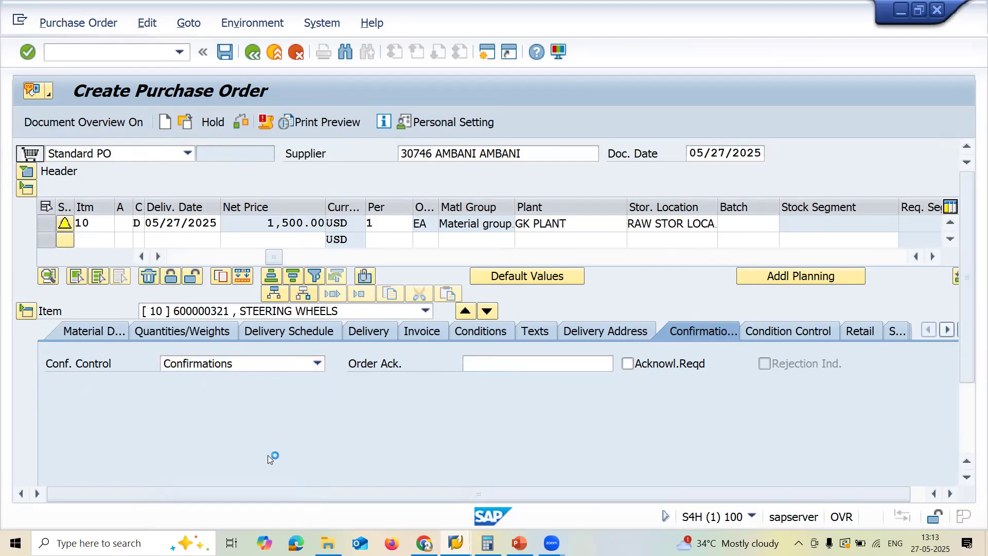
click(290, 340)
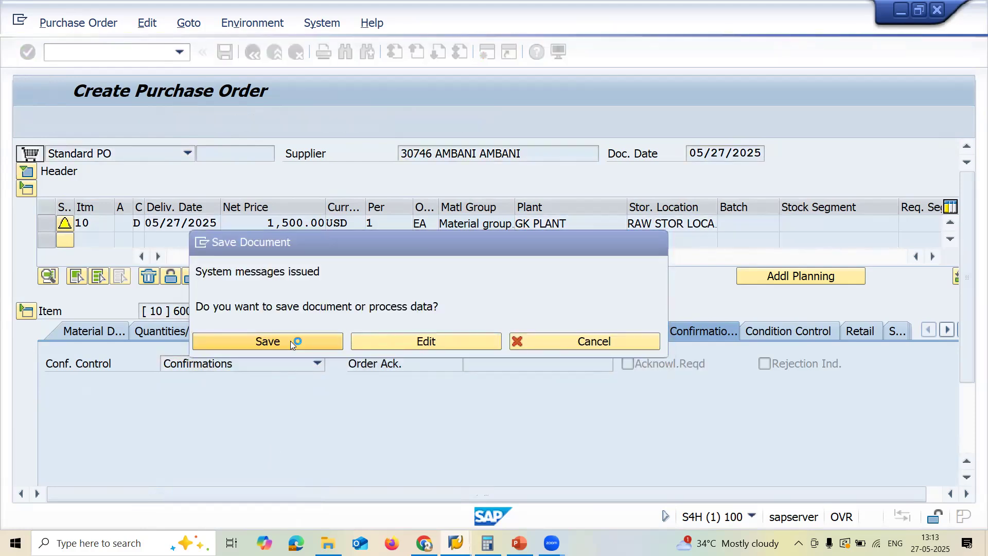
key(super+r)
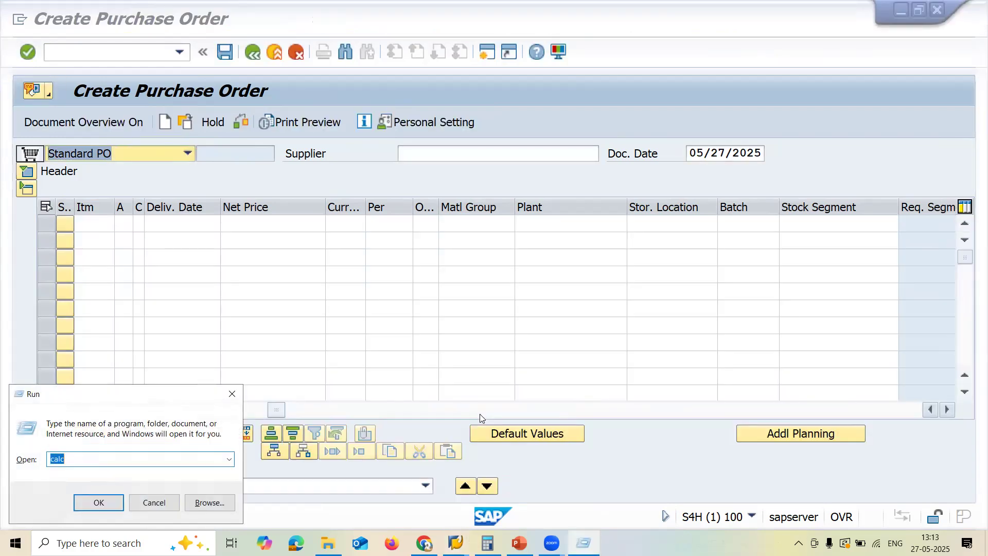
key(Return)
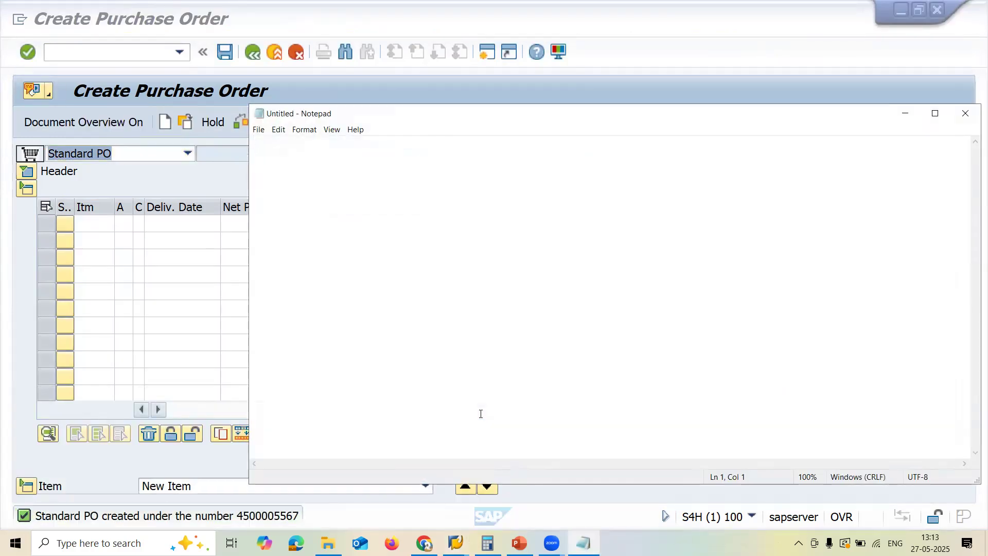
text(4500)
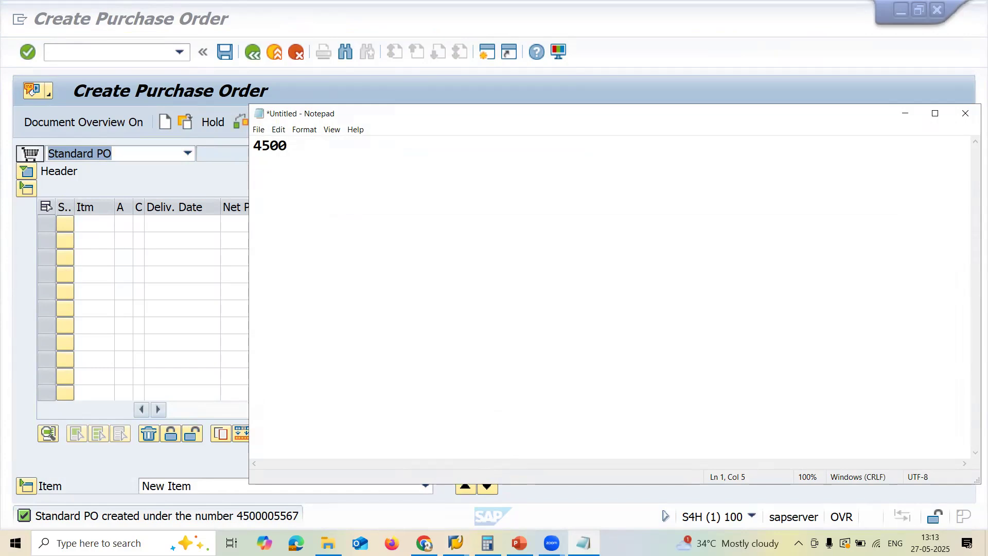
text(005567)
text(PO)
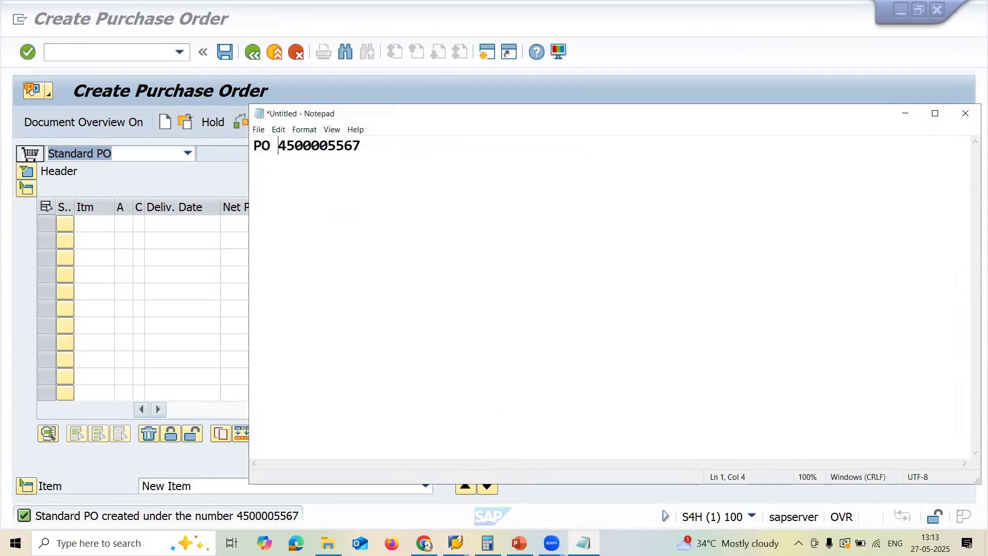
key(alt+Tab)
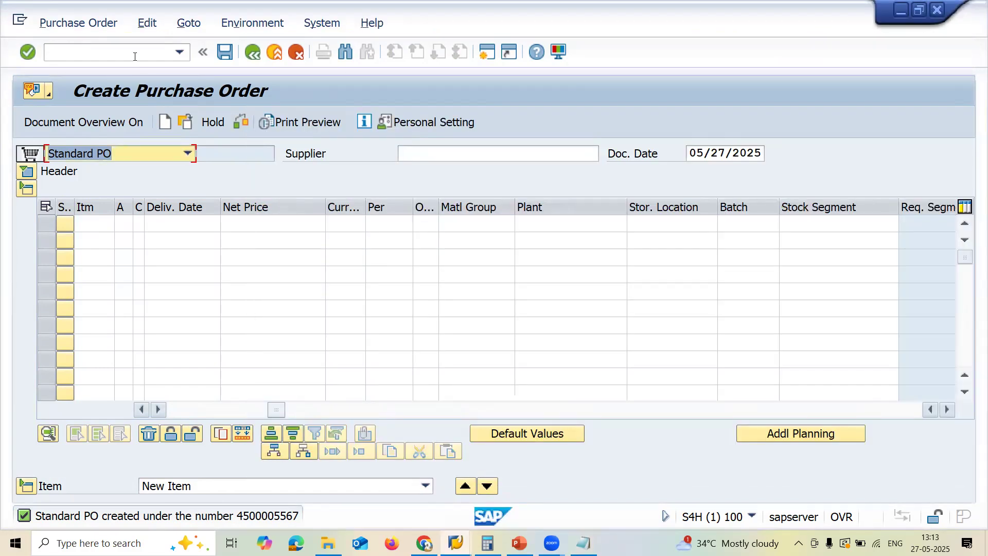
click(135, 57)
text(/NVL31N)
key(Return)
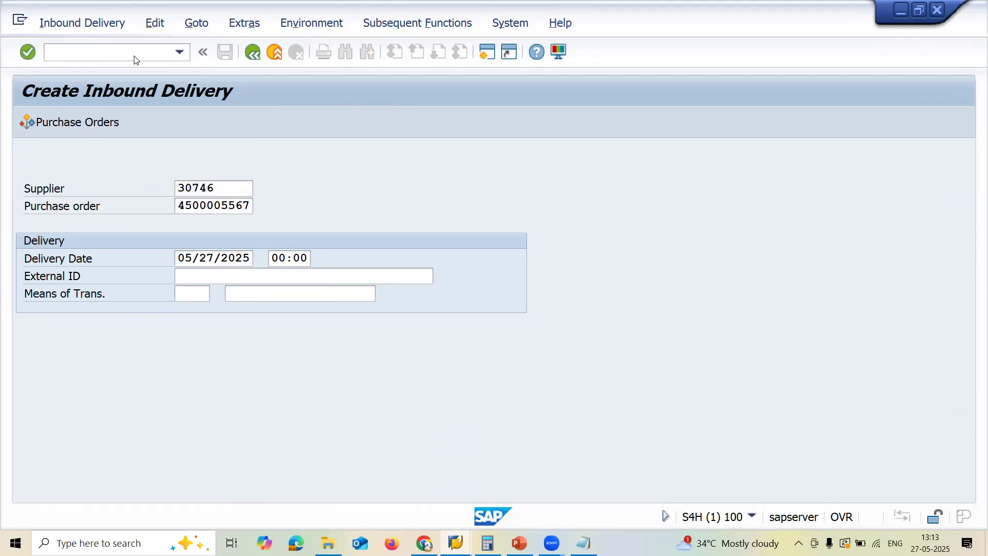
key(Return)
key(Return)
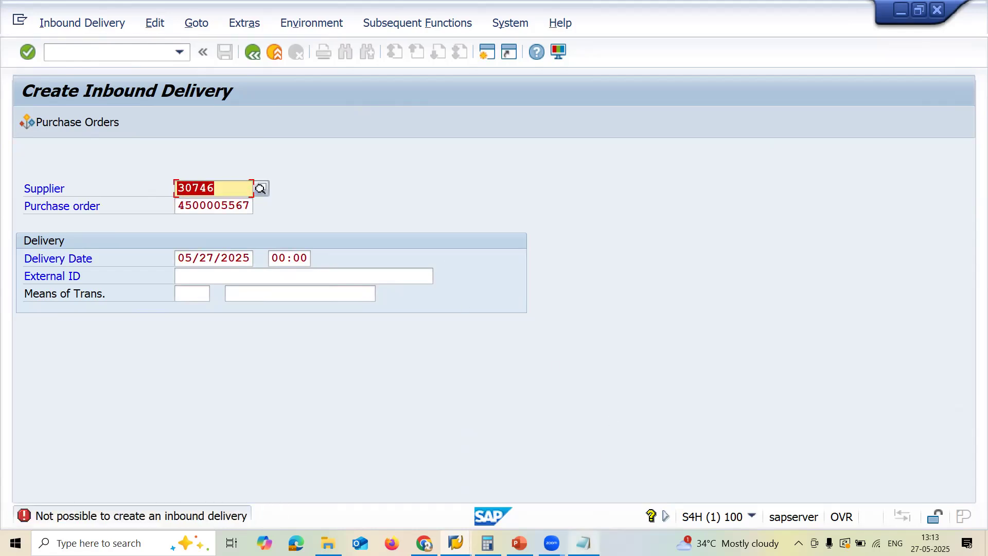
click(583, 543)
click(175, 219)
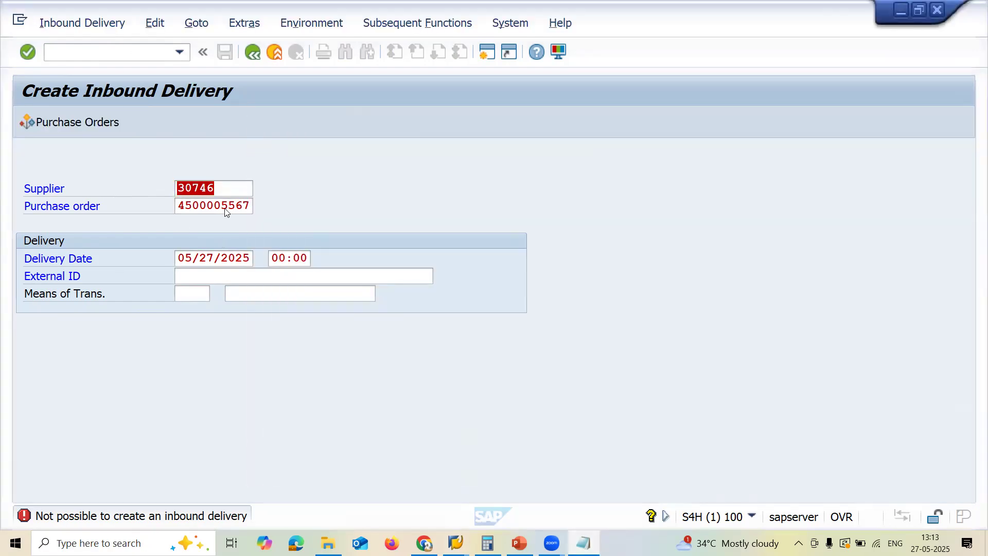
click(230, 206)
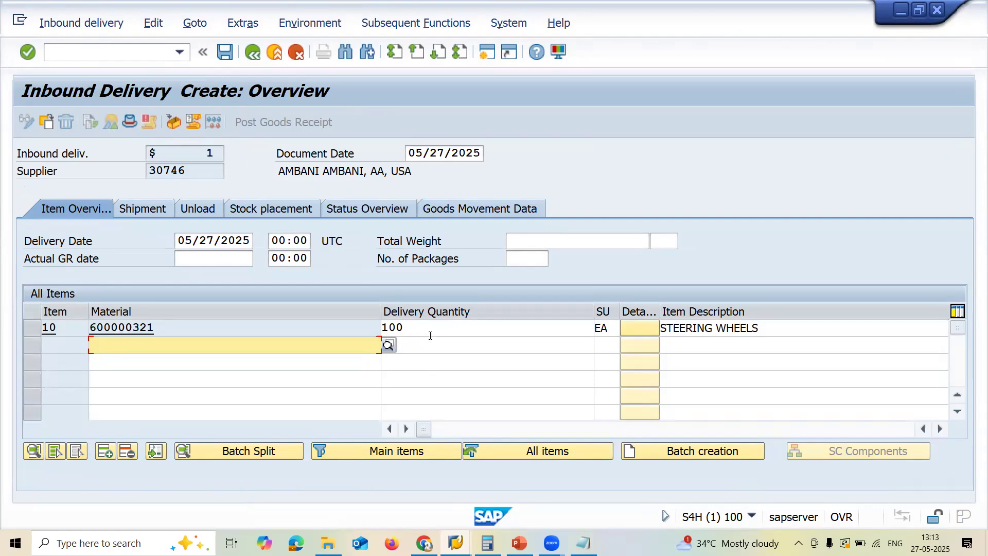
Step: Check item 10's delivery quantity and the Shipment tab, leaving route and planning date blank
click(427, 330)
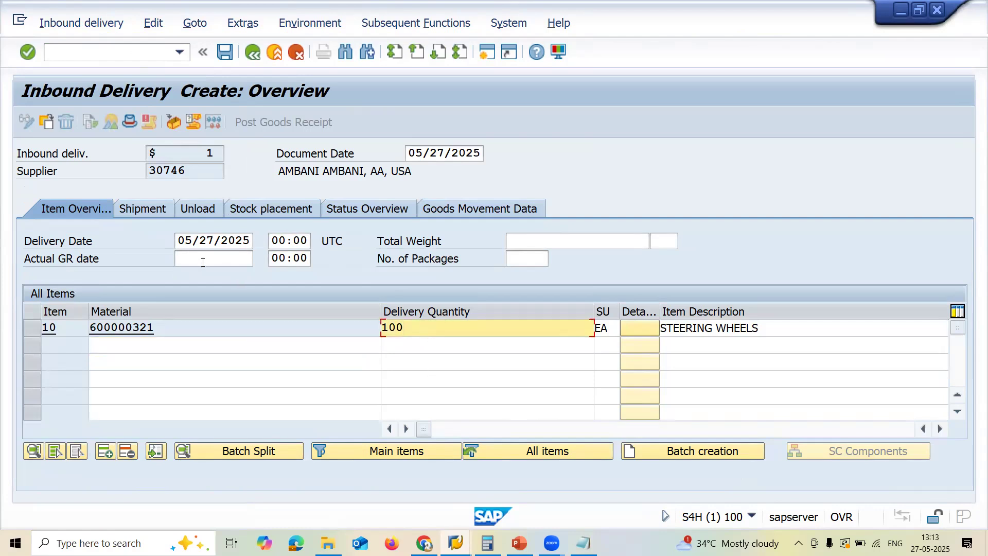
click(148, 210)
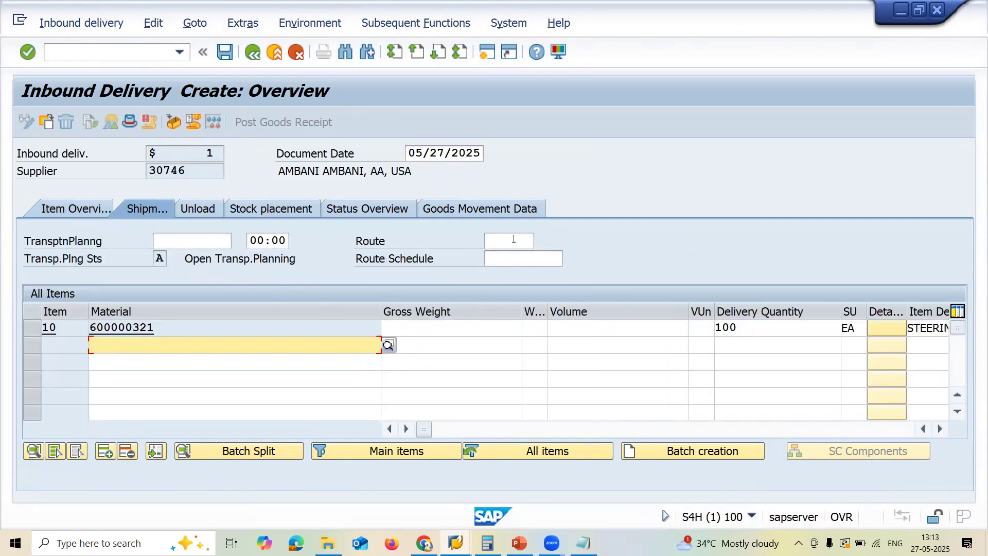
click(513, 240)
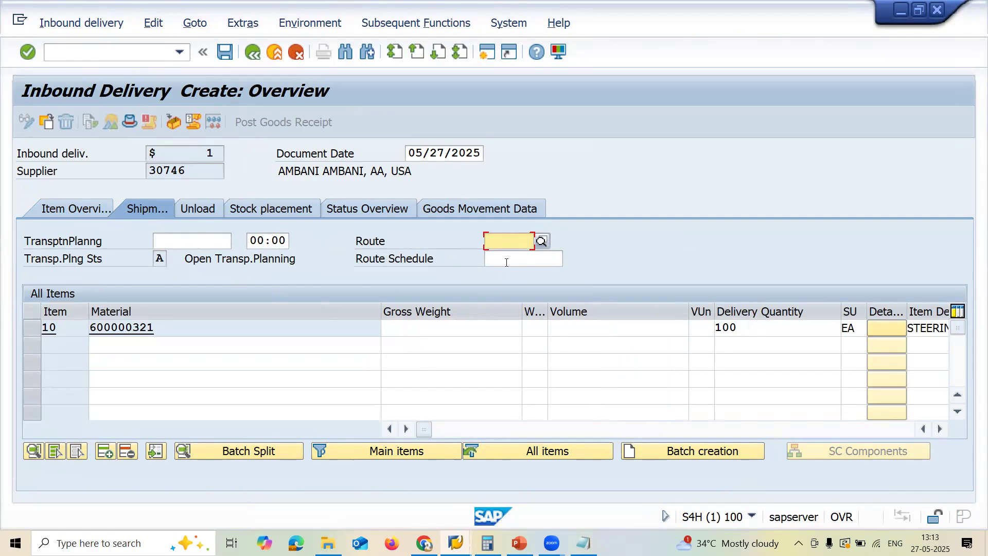
click(219, 243)
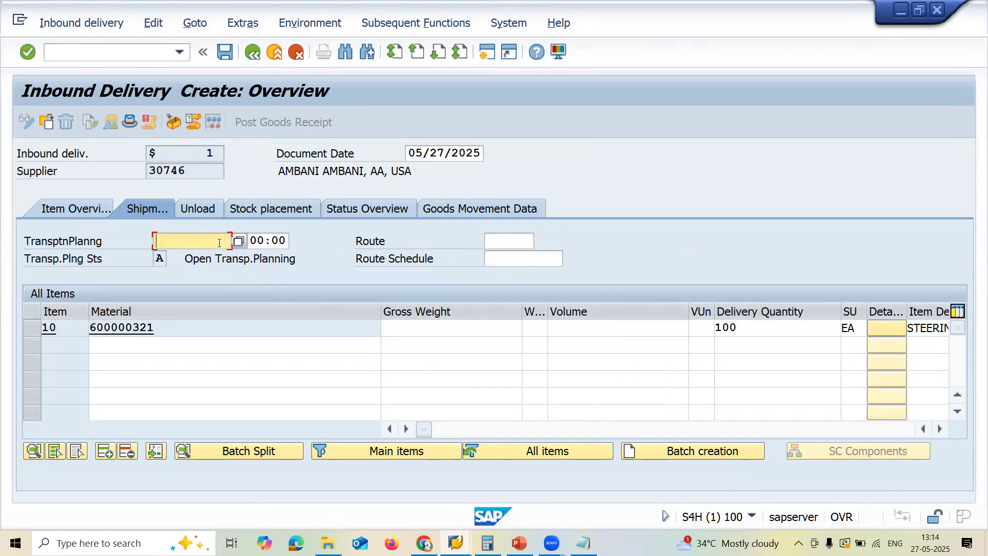
click(239, 241)
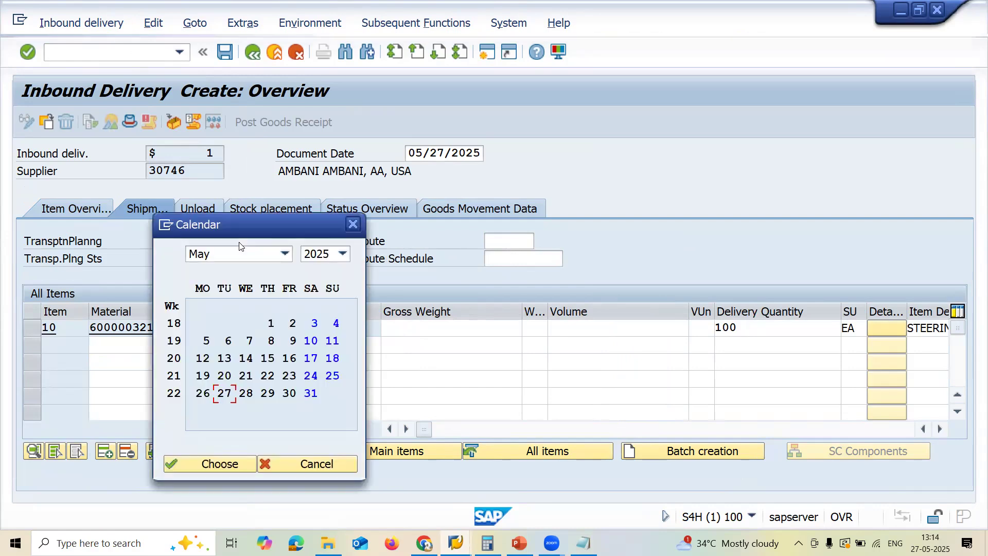
key(Escape)
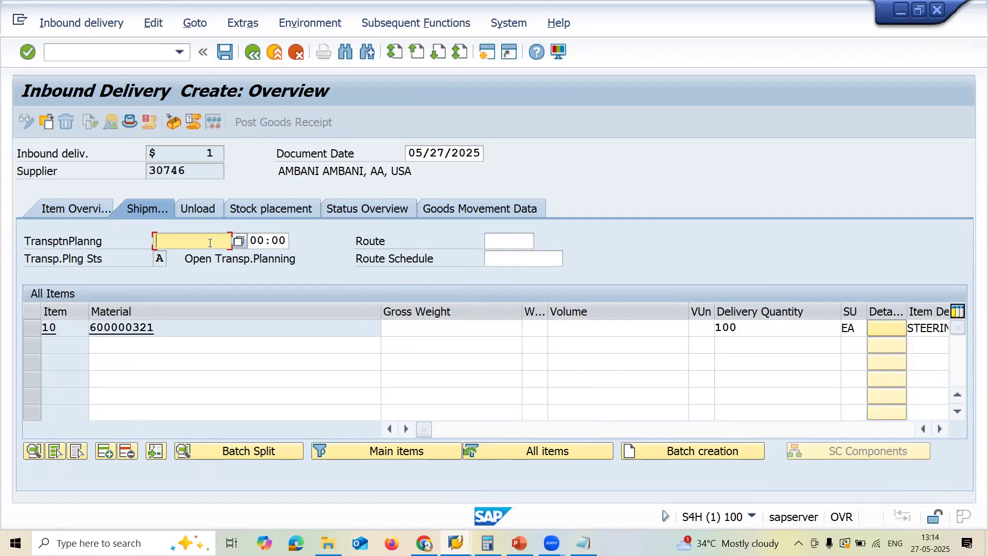
Step: Review the unloading door, receiving point and staging area, then select item 10
click(212, 214)
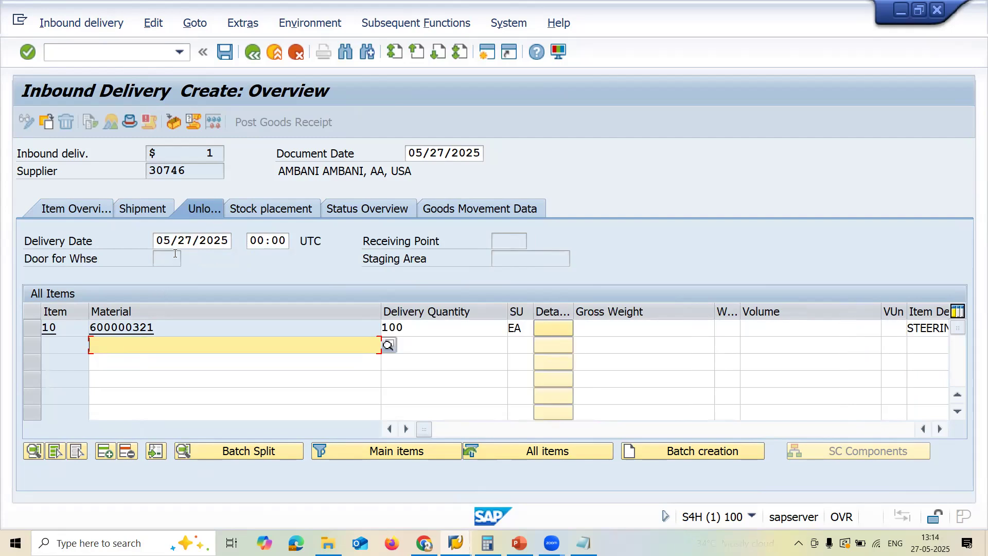
click(175, 254)
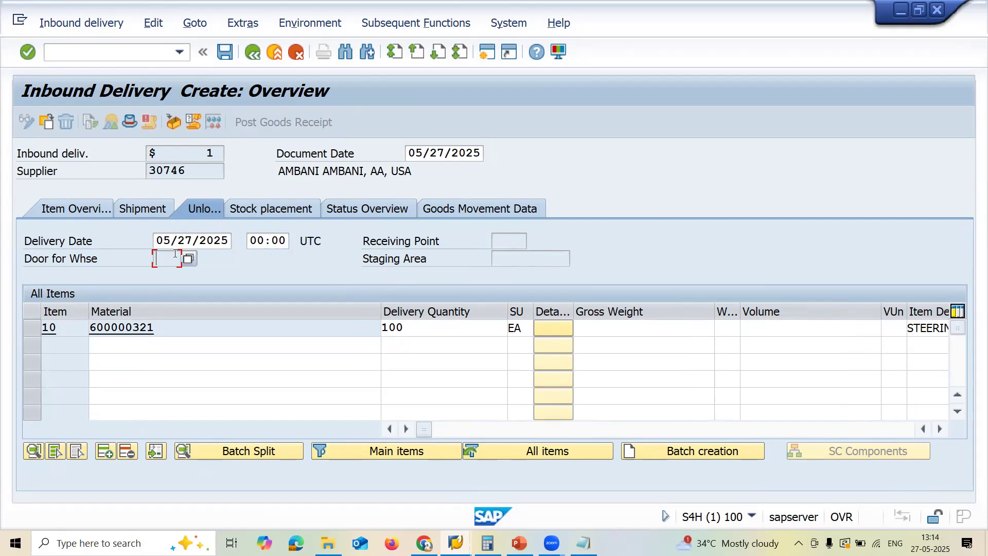
click(522, 241)
click(522, 259)
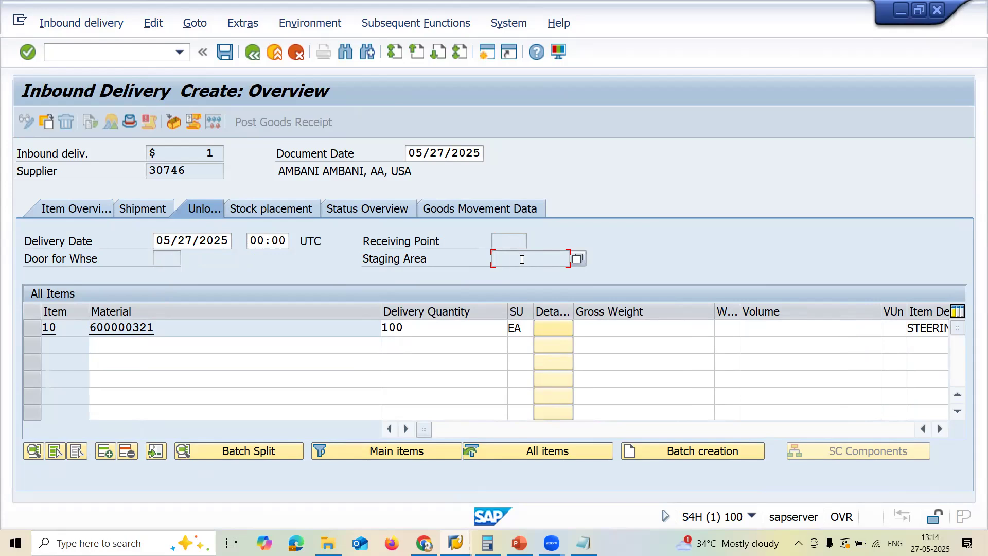
click(32, 329)
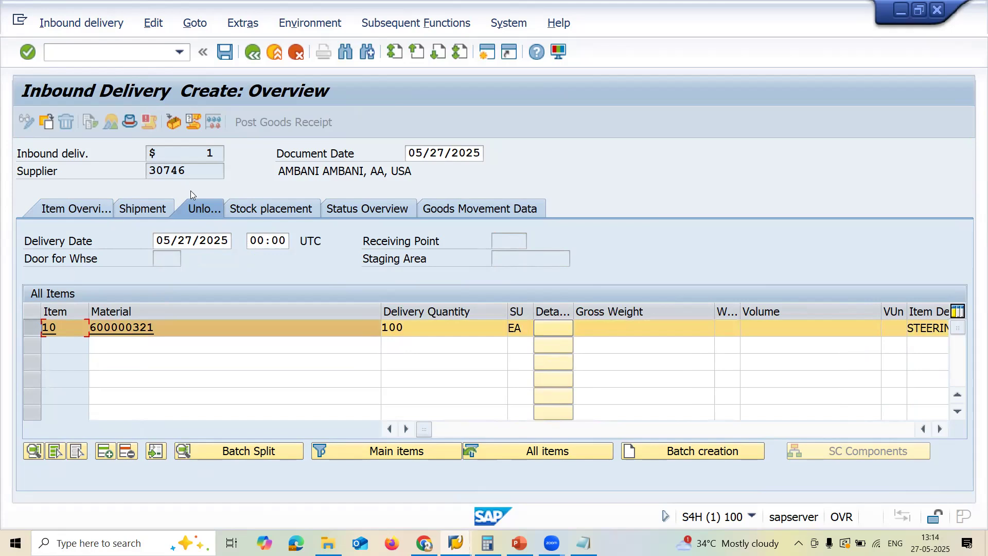
Step: Create a new handling unit from packaging material CARTON-BOX1
click(173, 131)
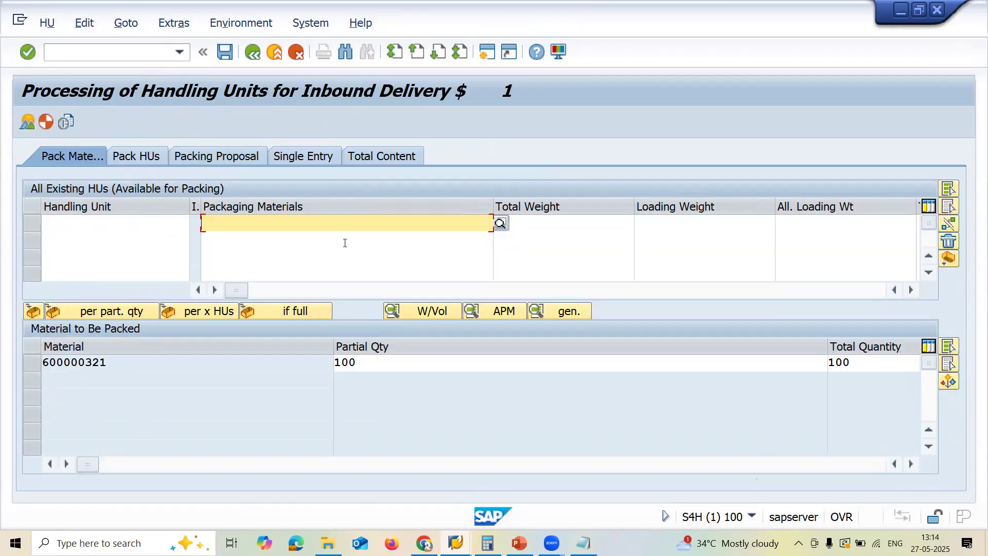
click(344, 223)
click(344, 243)
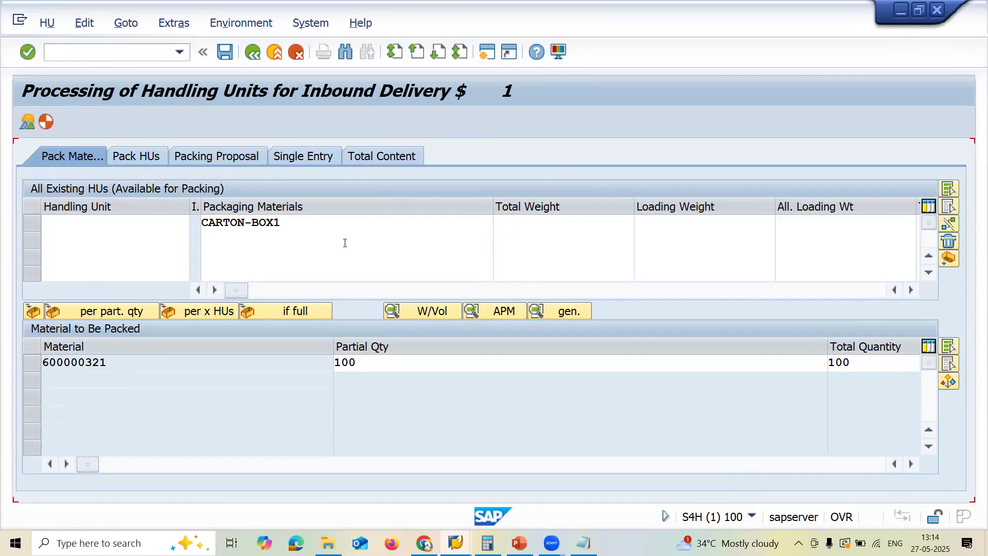
key(Return)
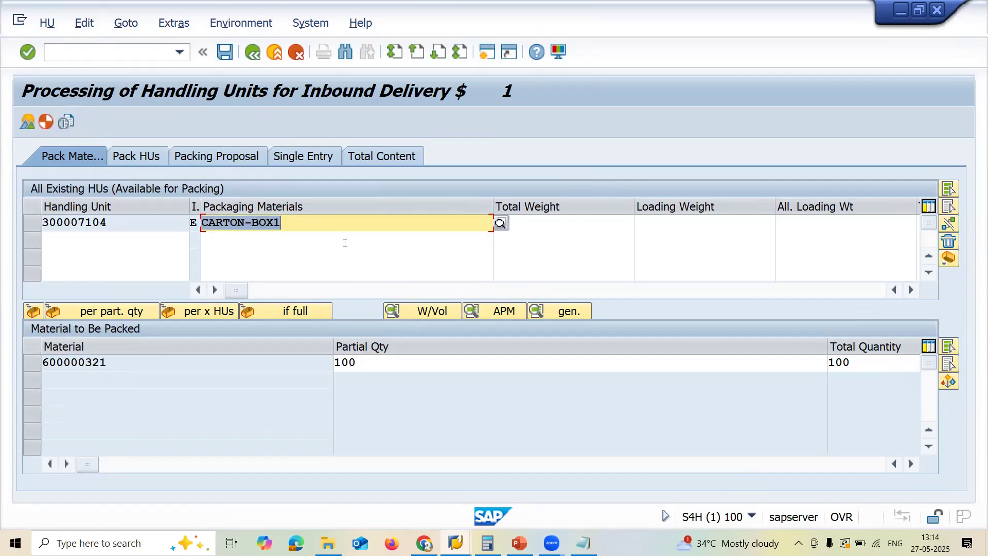
Step: Pack material 600000321 into handling unit 300007104 and return to the overview
click(28, 226)
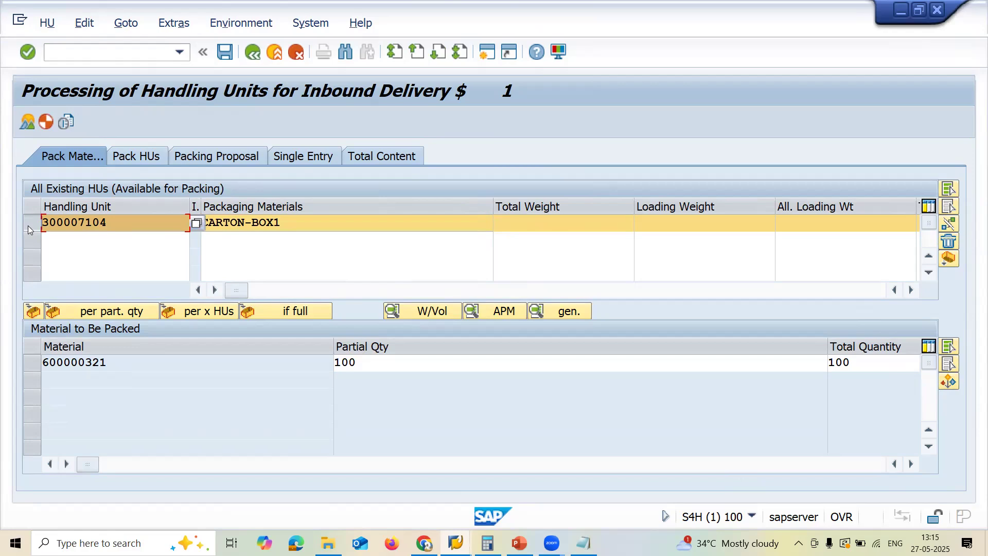
click(30, 363)
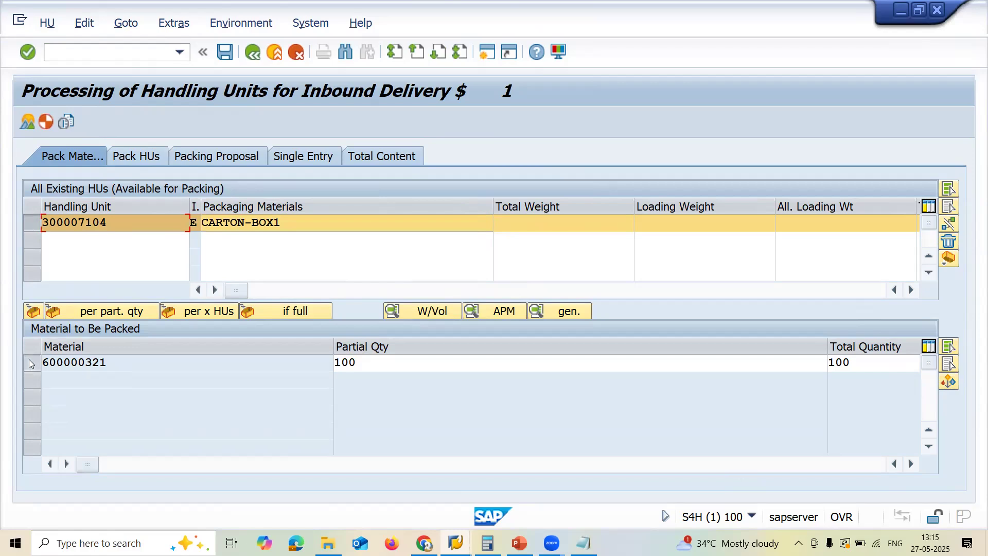
click(30, 364)
click(34, 319)
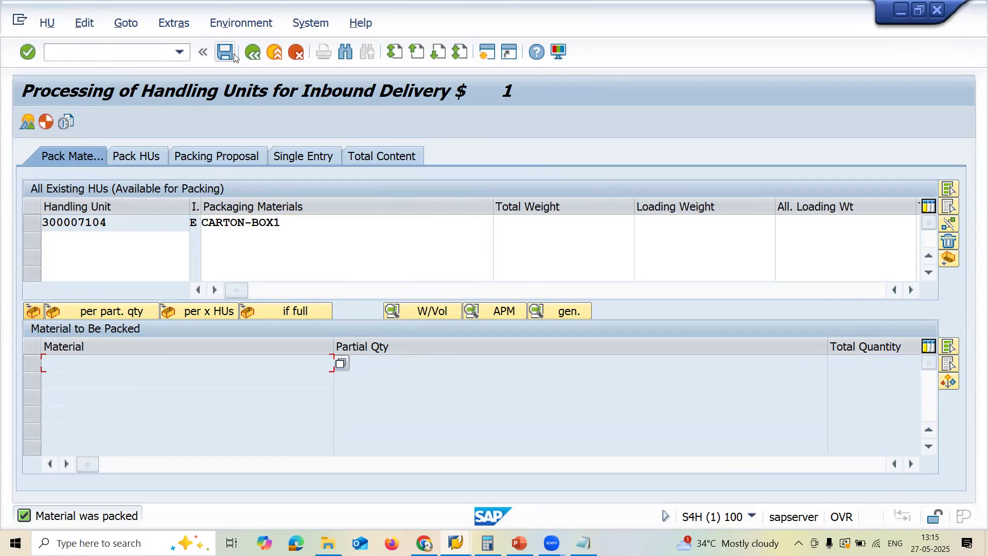
click(252, 53)
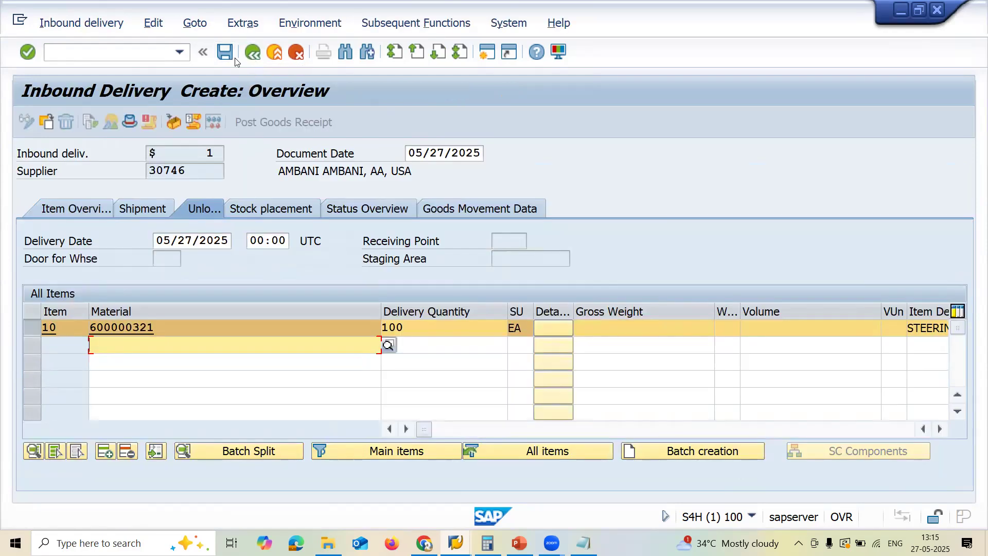
Step: Save the packed delivery as inbound delivery 180005313 and enter /NVL32N
click(225, 52)
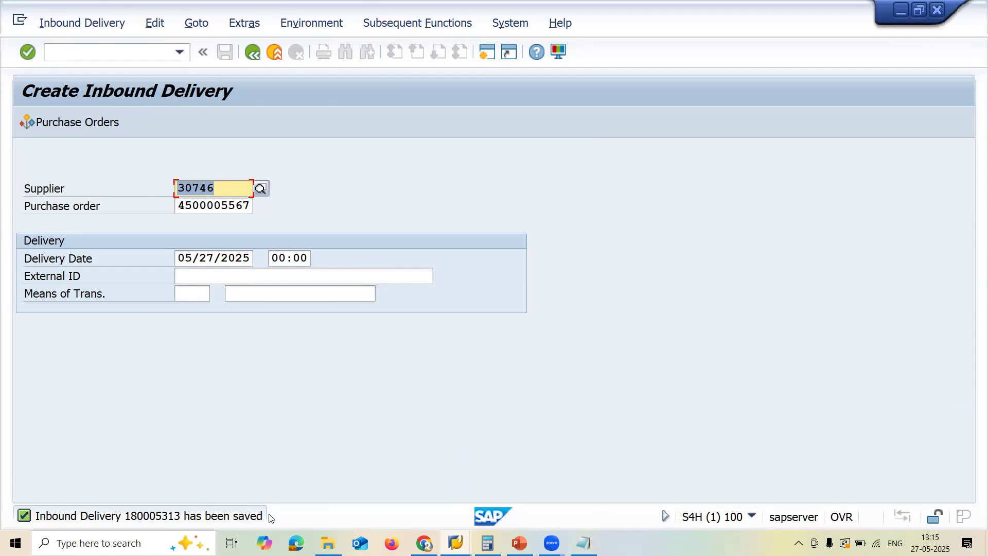
double_click(123, 516)
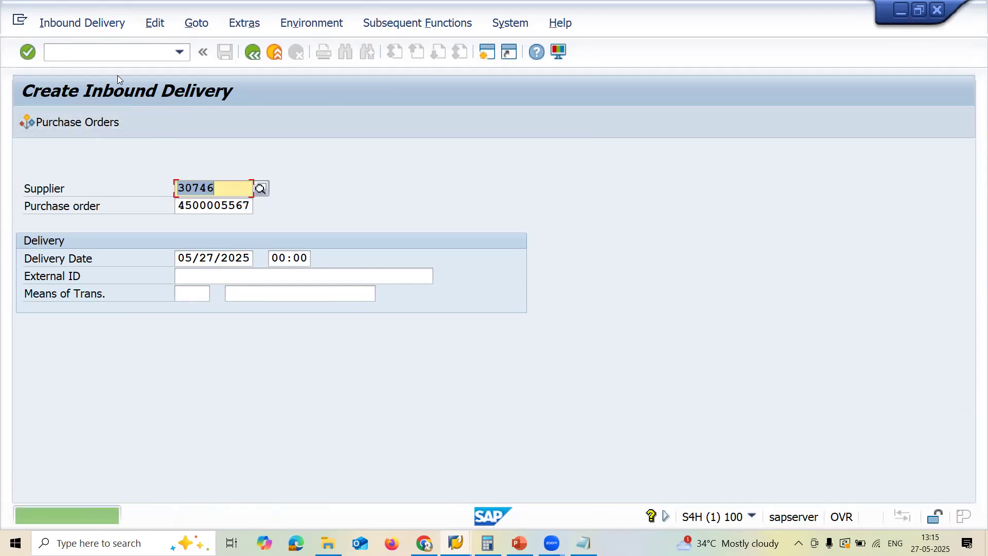
click(115, 53)
text(/N)
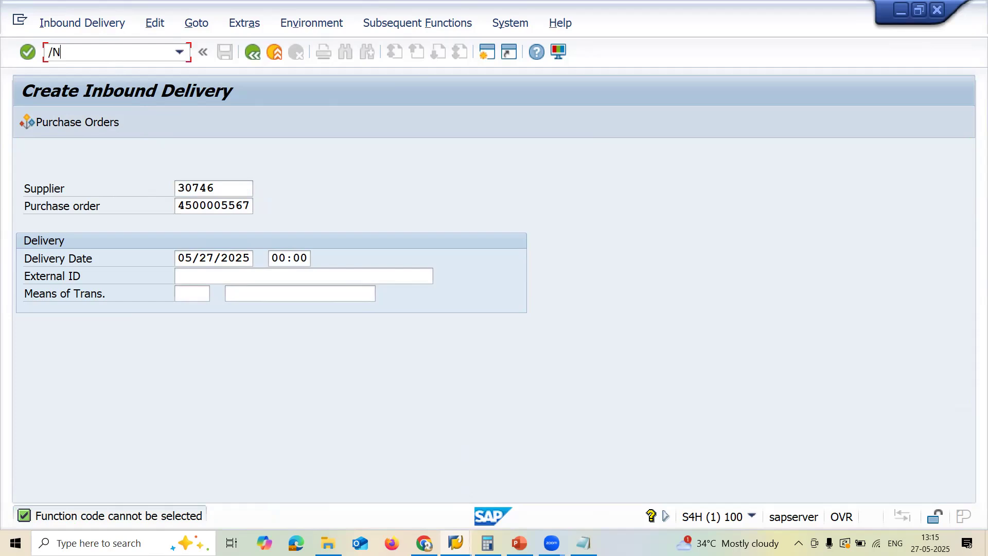
text(VL32N)
key(Return)
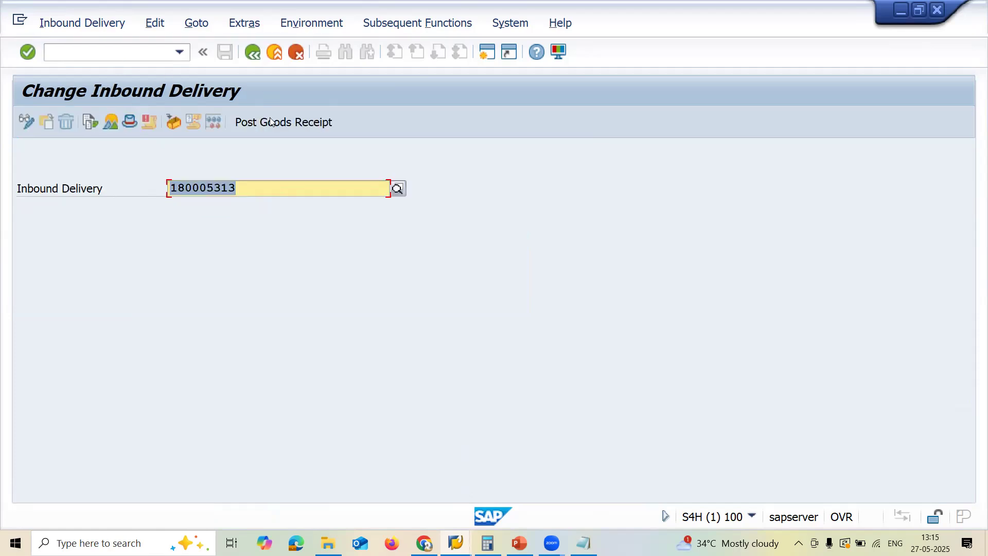
click(270, 124)
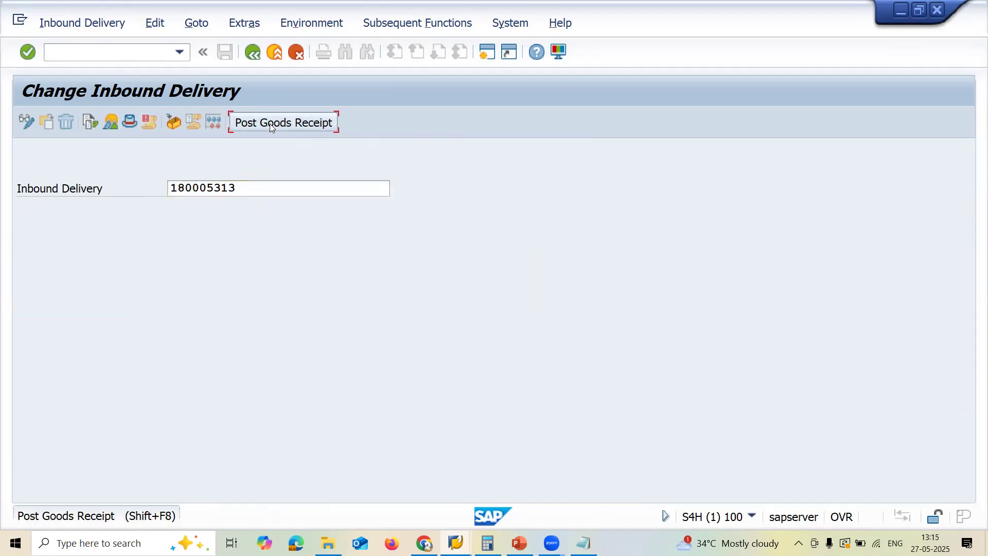
click(269, 123)
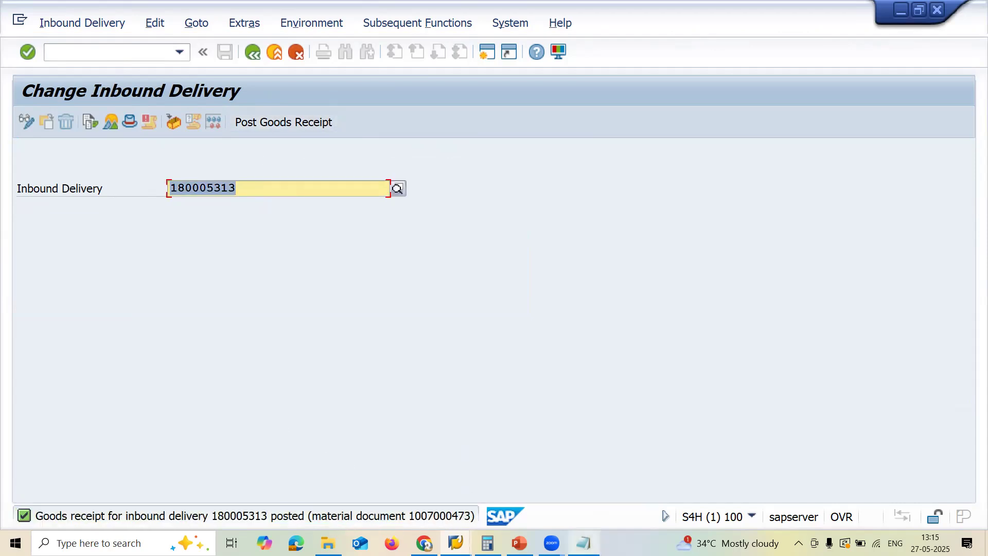
double_click(441, 516)
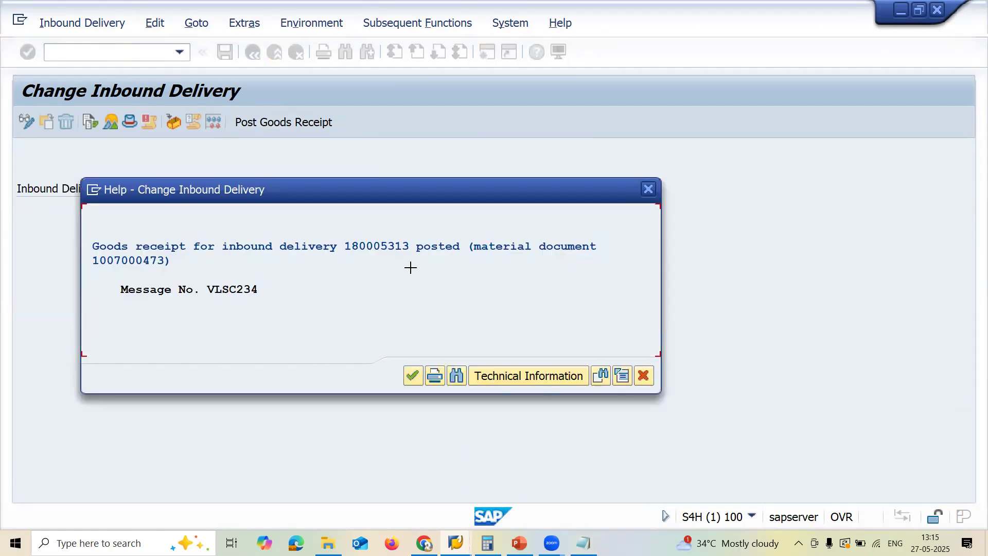
drag(164, 264, 97, 268)
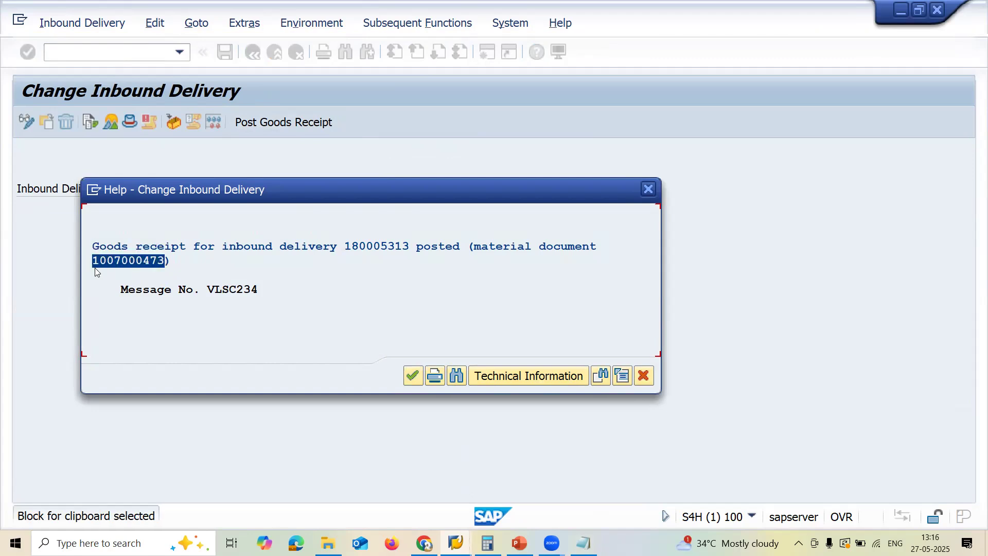
key(ctrl+c)
mouse_move(583, 543)
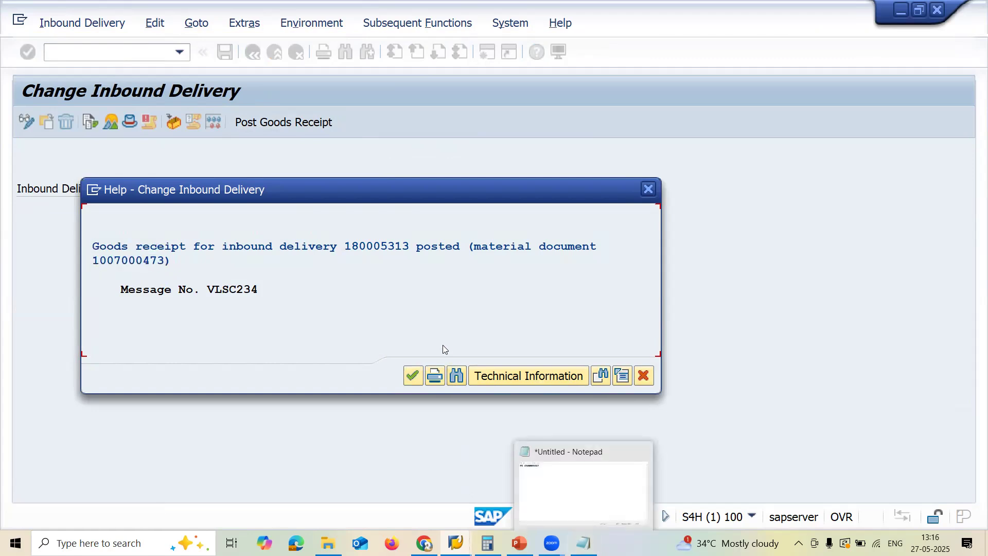
click(623, 473)
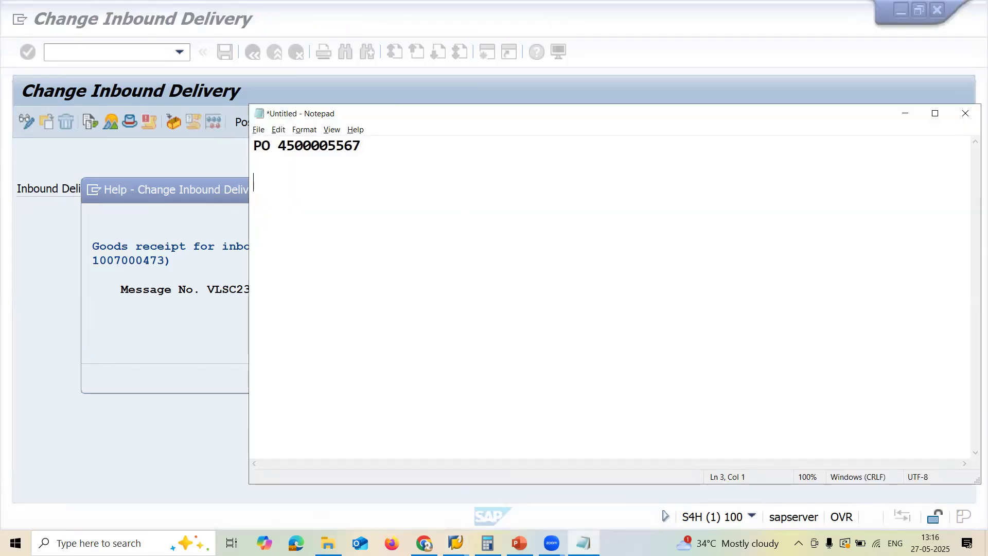
key(ctrl+v)
key(alt+Tab)
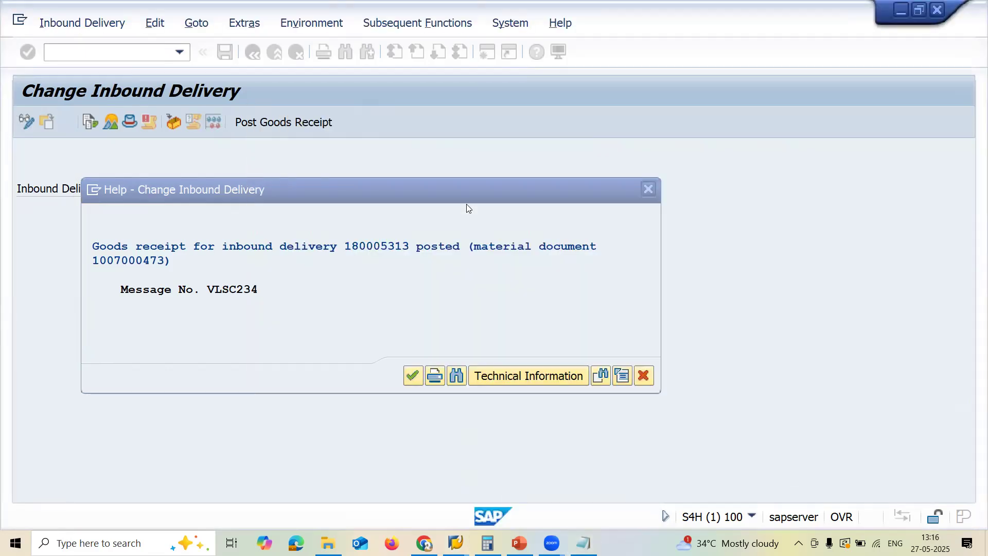
Step: Close the posting message and start transaction MIGO
key(Return)
click(147, 53)
text(/NMIGO)
key(Return)
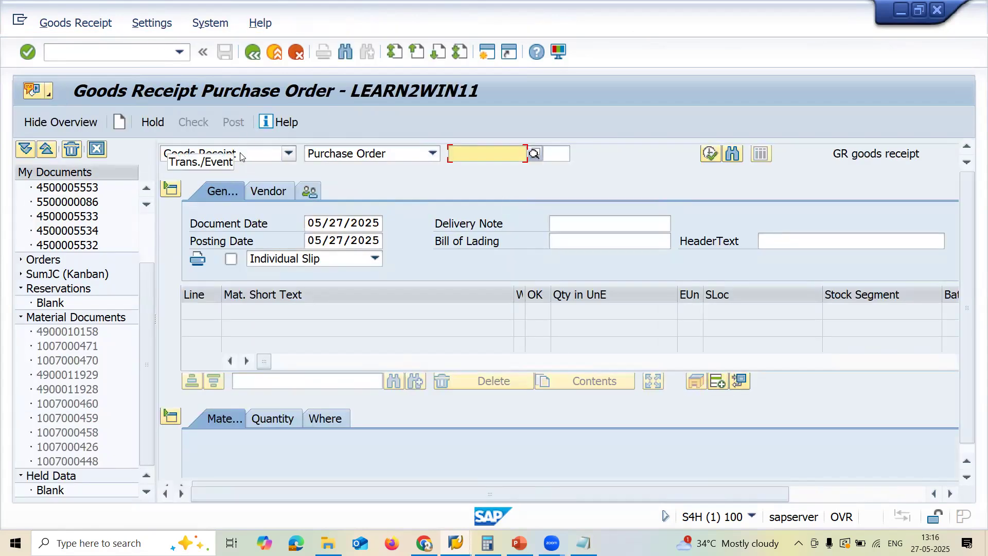
click(240, 152)
click(230, 197)
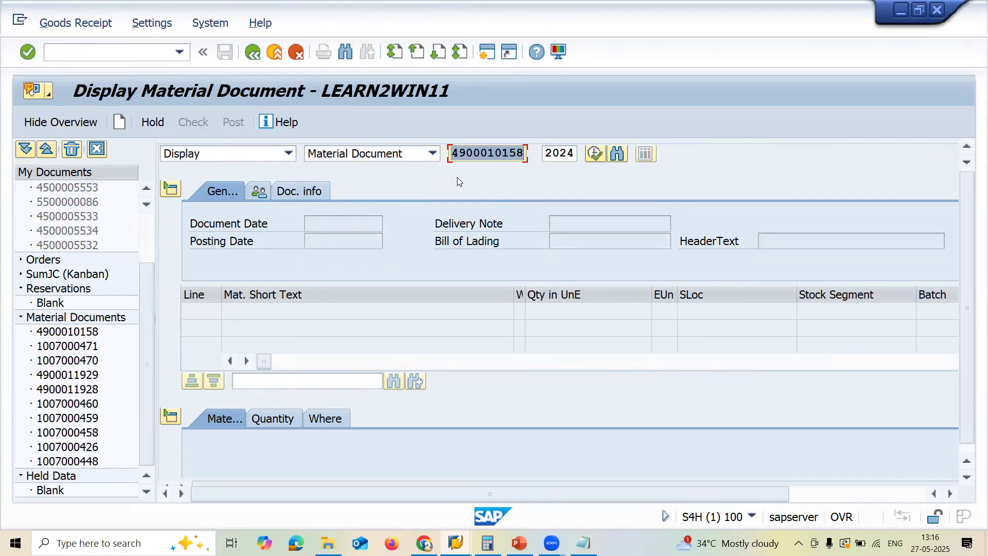
text(1007000473)
key(Return)
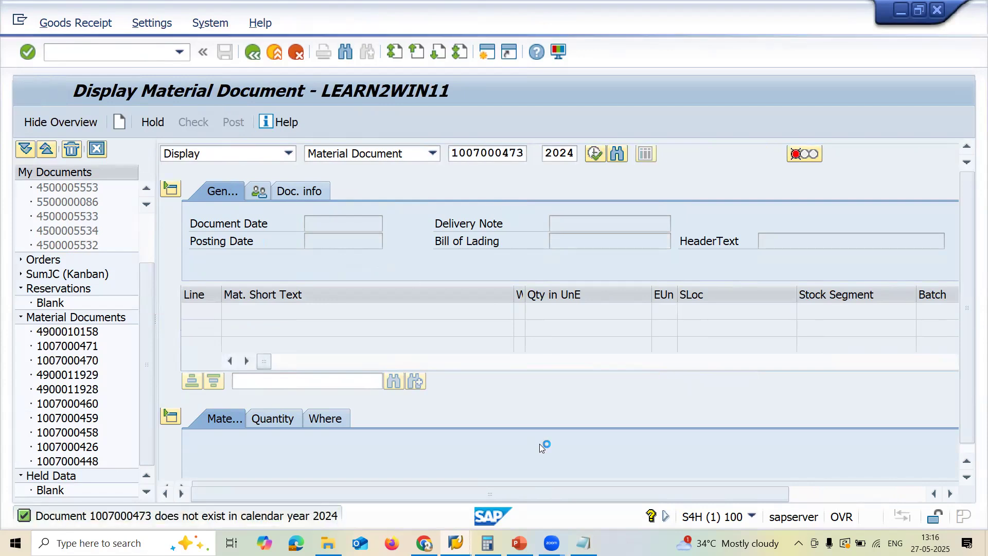
key(Tab)
text(2025)
key(Return)
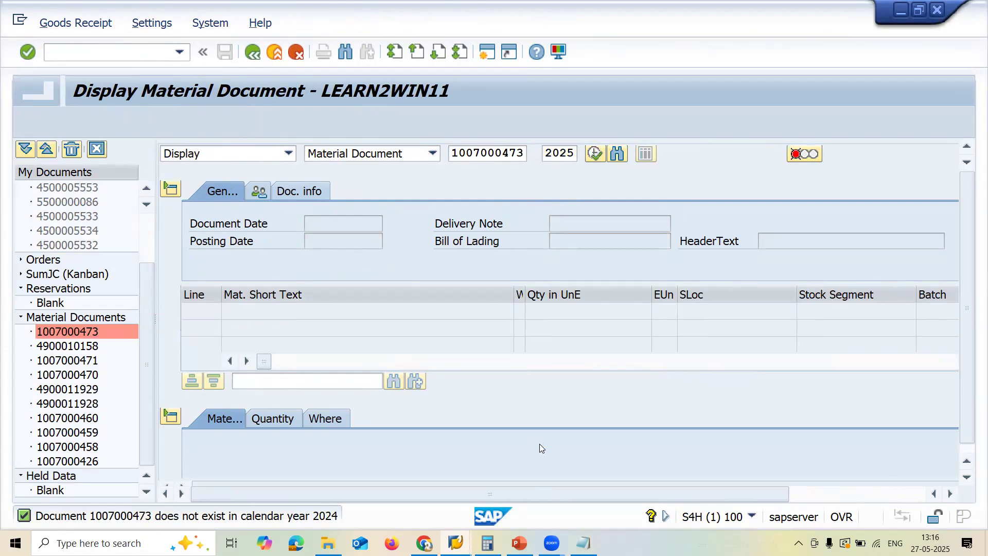
Step: Check the document's FI documents and the 100 EA STEERING WHEELS line for material 600000321
click(369, 193)
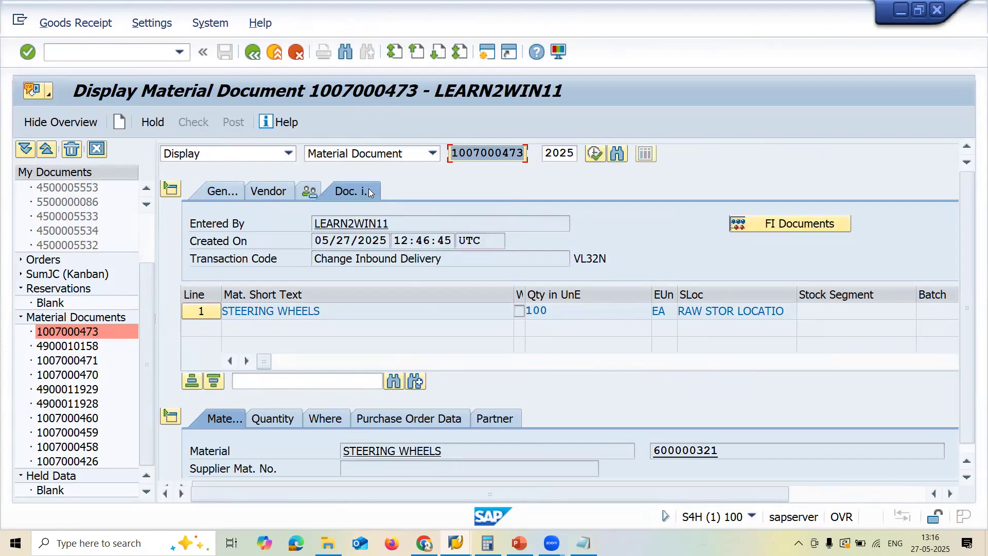
click(825, 225)
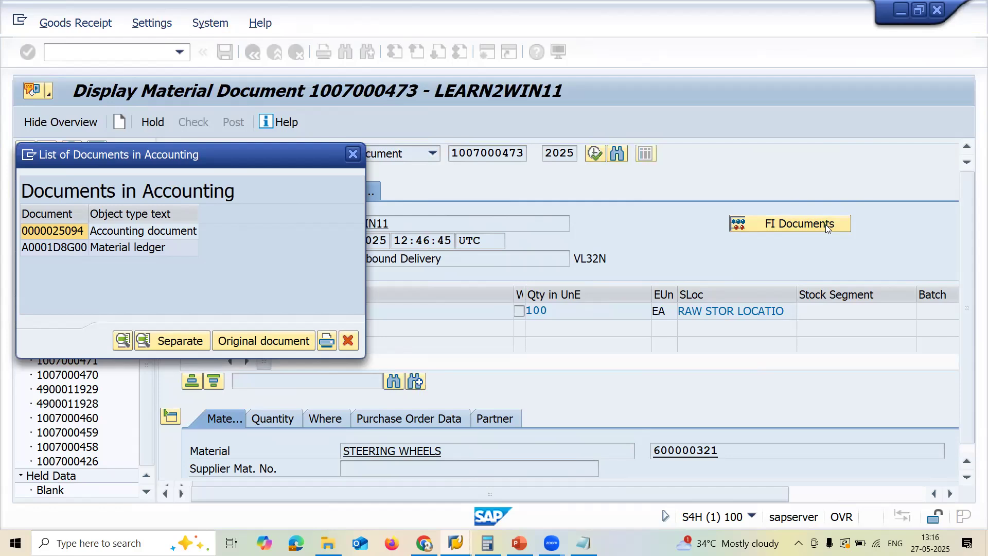
key(Escape)
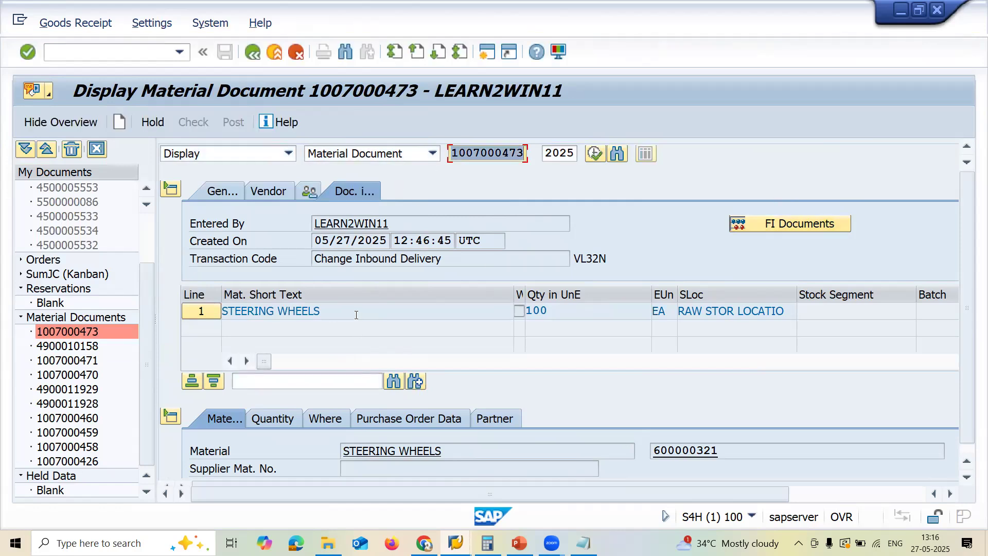
click(356, 313)
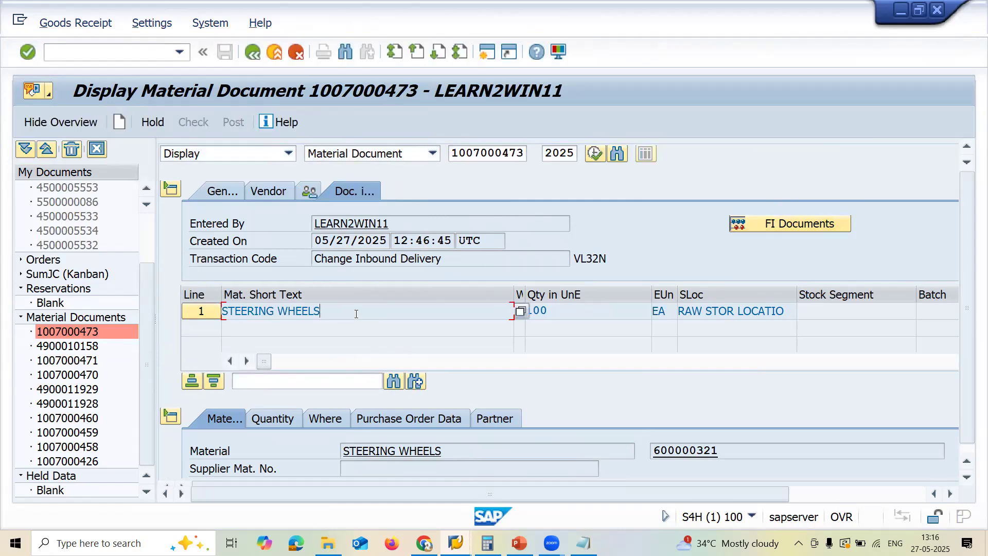
click(735, 451)
key(shift+Left)
key(shift+Left)
key(shift+Left)
key(shift+Left)
key(shift+Left)
key(shift+Left)
key(shift+Left)
key(shift+Left)
key(shift+Left)
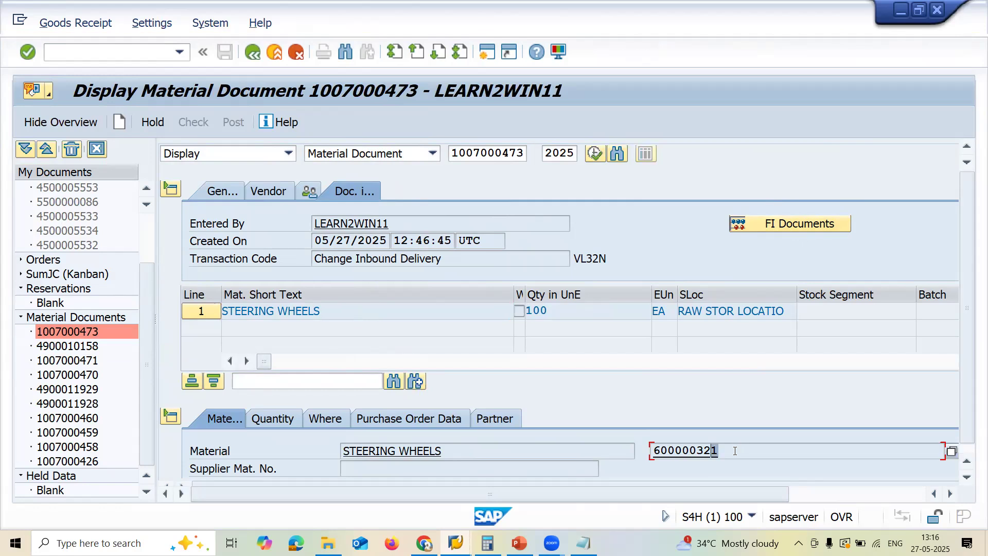
key(Left)
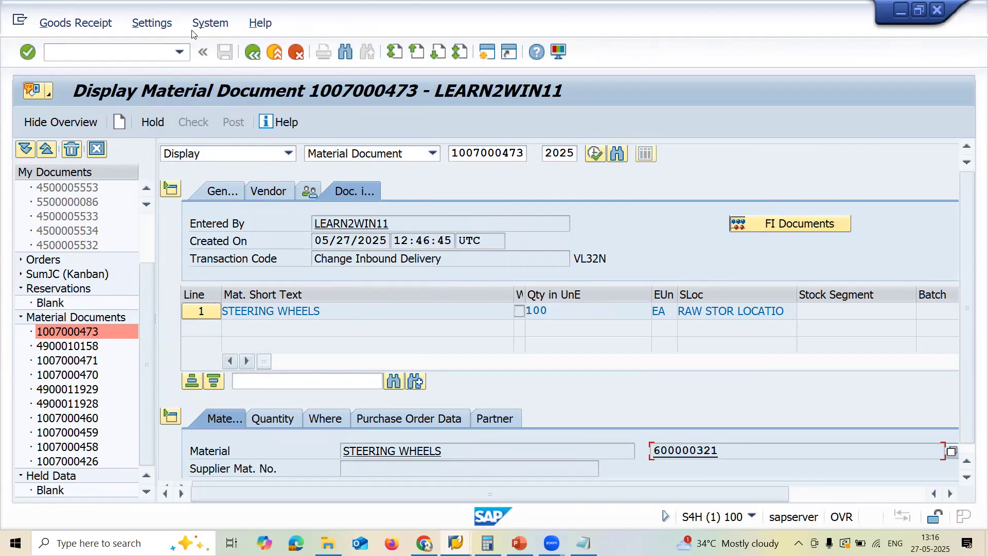
Step: Run the MMBE stock overview for material 600000321 with the Z111 plant restriction removed
click(127, 48)
text(/NMMBE)
key(Return)
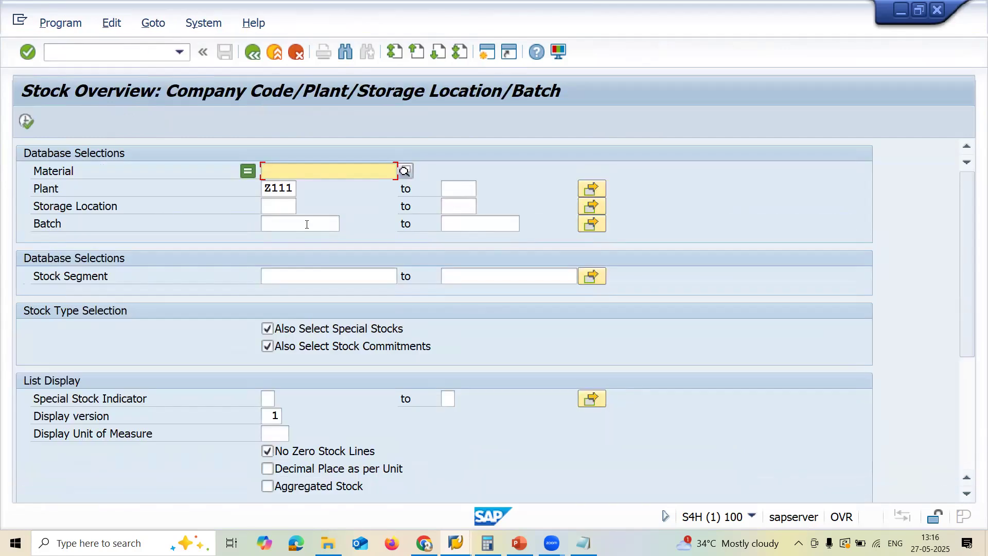
key(ctrl+v)
key(Tab)
key(BackSpace)
key(BackSpace)
key(BackSpace)
key(BackSpace)
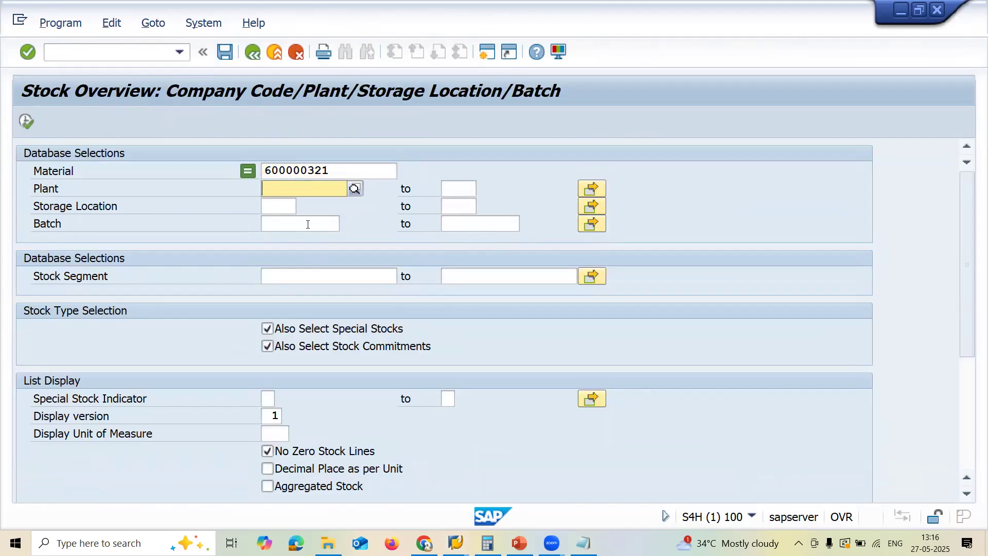
click(27, 122)
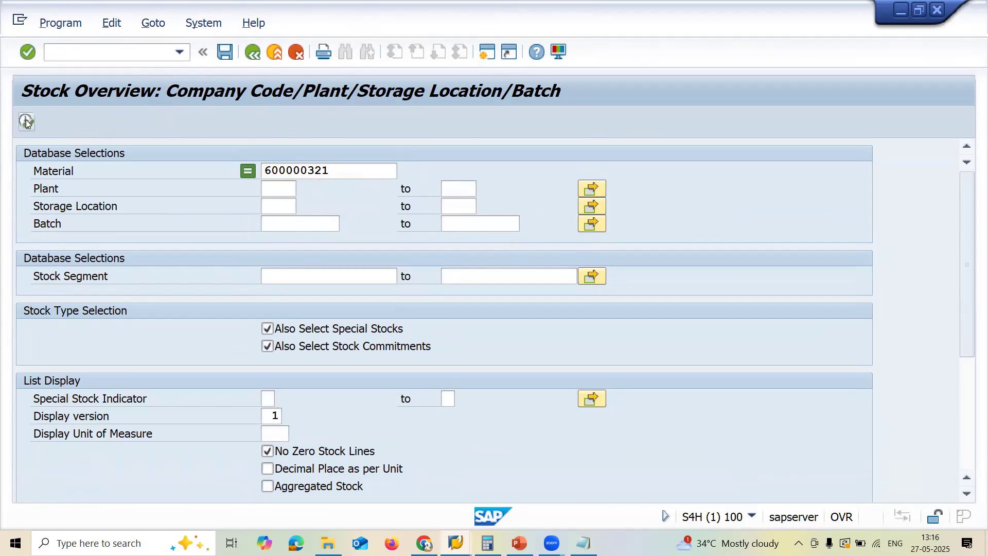